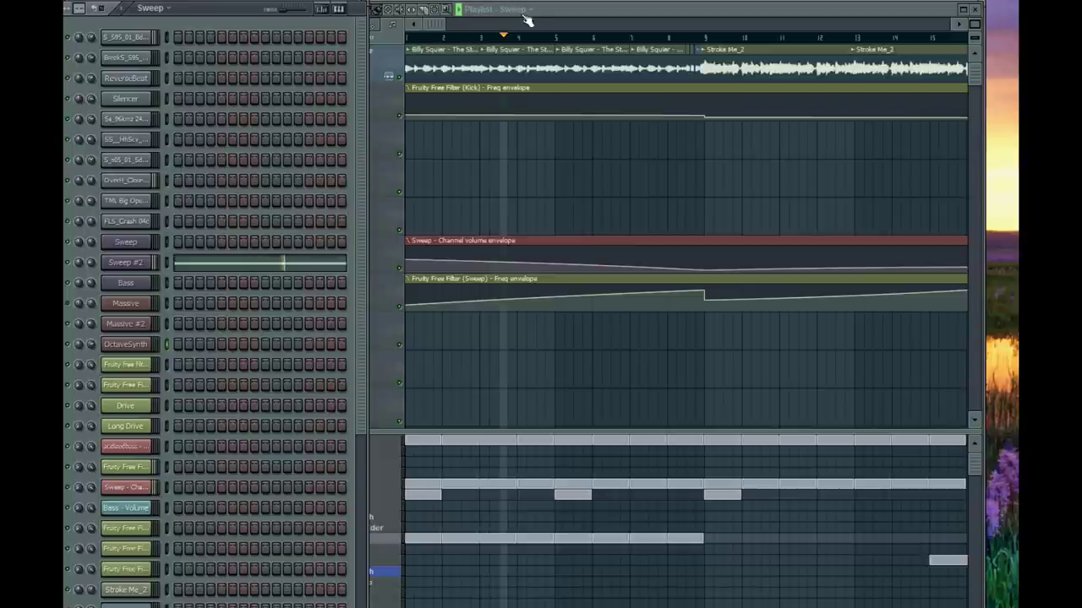
# - Bring up the Sweep #2 channel's settings and its track in the mixer
pyautogui.click(670, 4)
pyautogui.moveTo(670, 5); pyautogui.dragTo(693, 7)
pyautogui.click(142, 265)
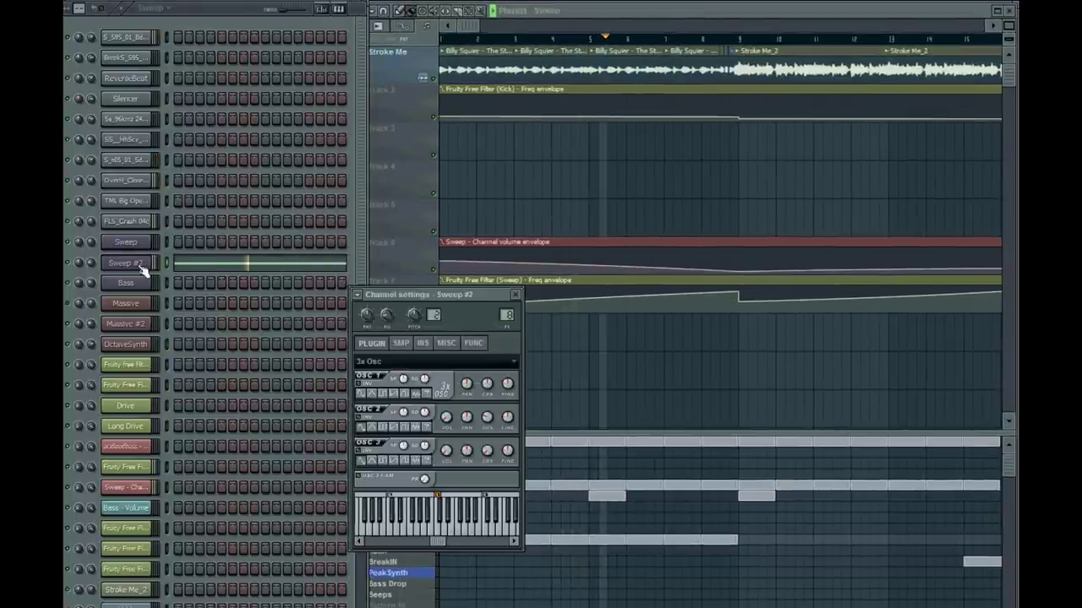
pyautogui.press('F9')
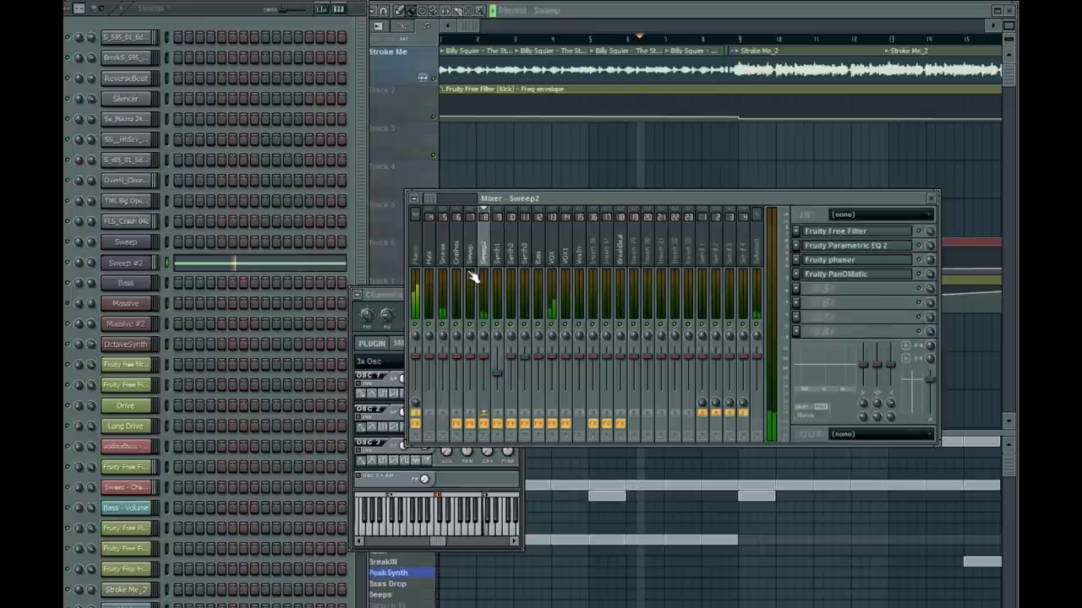
# - Inspect the Fruity Free Filter and Fruity PanOMatic effects on the Sweep2 mixer track, close both, and return to the playlist
pyautogui.click(855, 233)
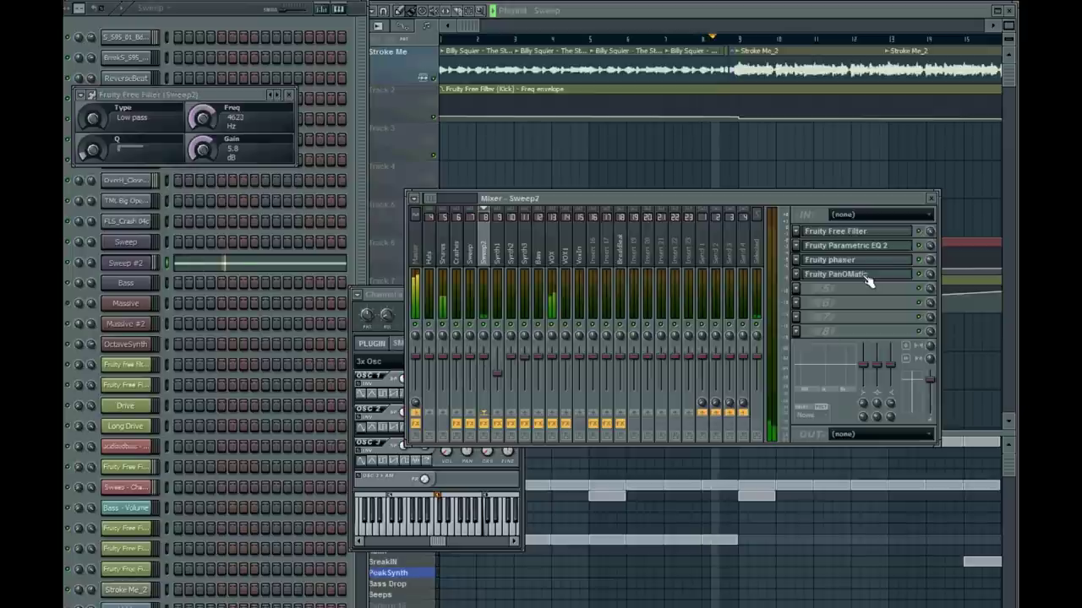
pyautogui.click(860, 275)
pyautogui.moveTo(742, 109); pyautogui.dragTo(144, 323)
pyautogui.click(289, 97)
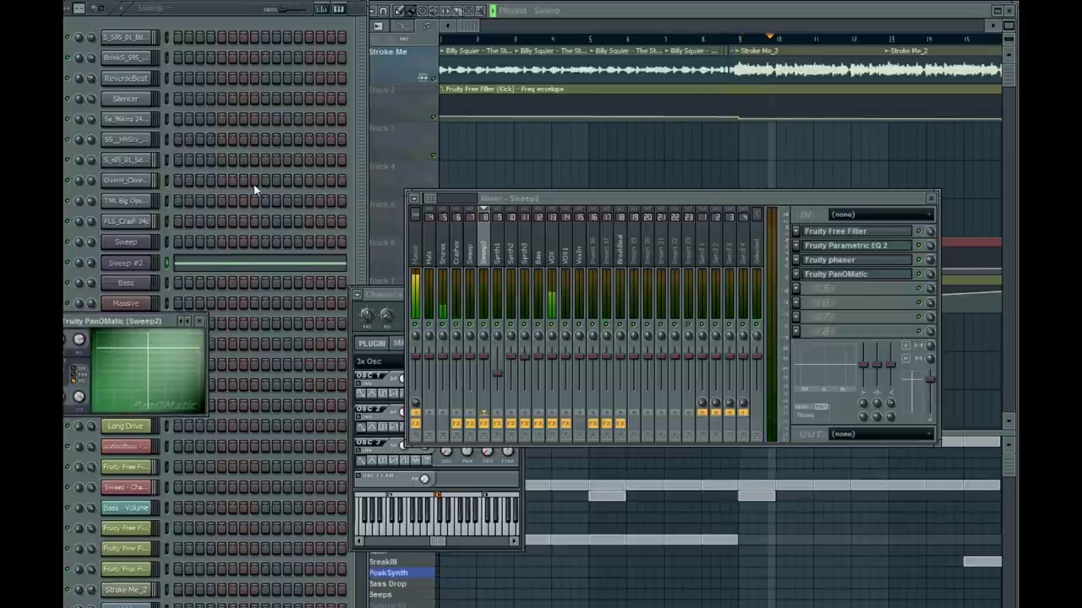
pyautogui.click(201, 322)
pyautogui.click(795, 3)
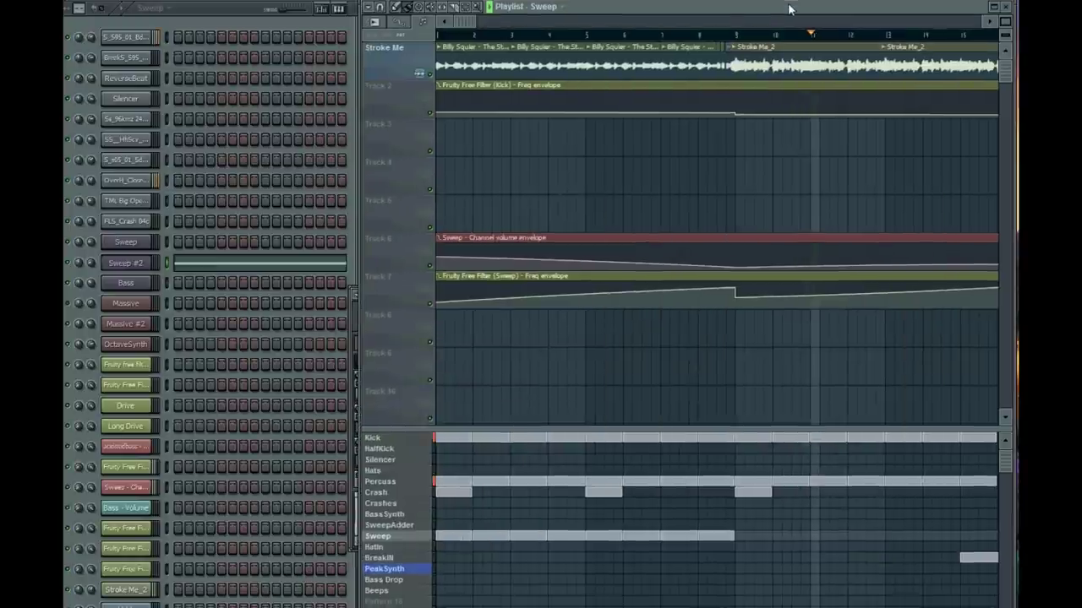
# - Show the BassSynth pattern and view the Massive #2 synth it uses, closing the synth when finished
pyautogui.moveTo(469, 23); pyautogui.dragTo(510, 28)
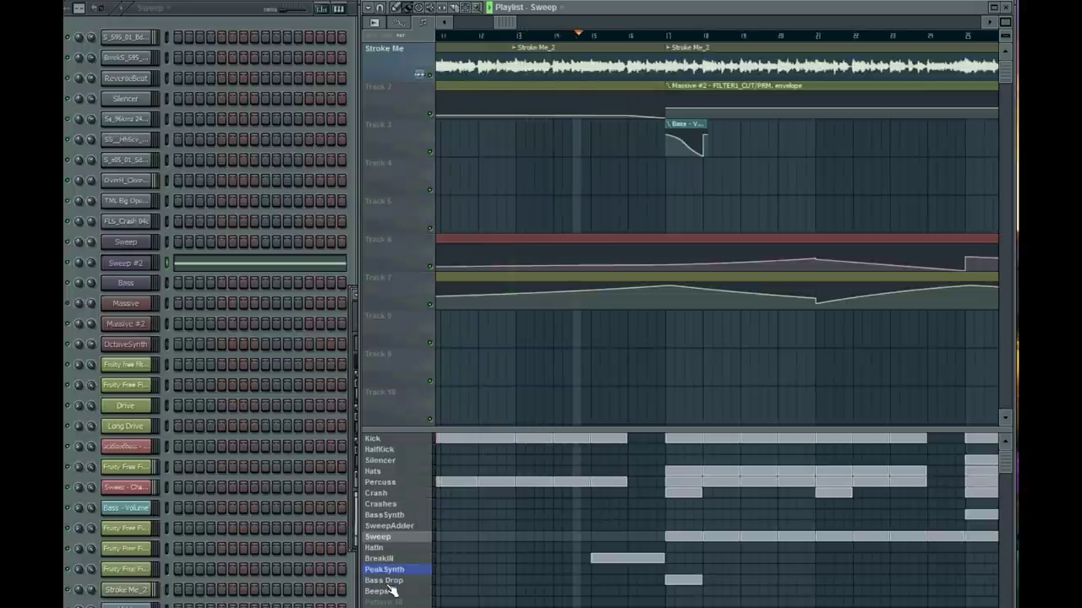
pyautogui.click(384, 514)
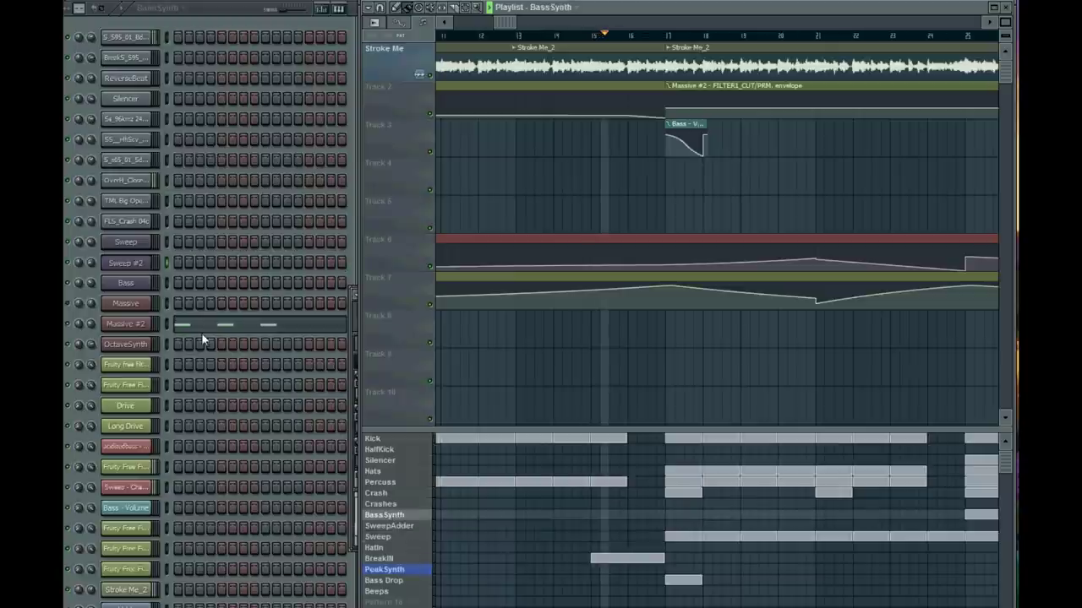
pyautogui.click(128, 327)
pyautogui.moveTo(750, 82); pyautogui.dragTo(518, 112)
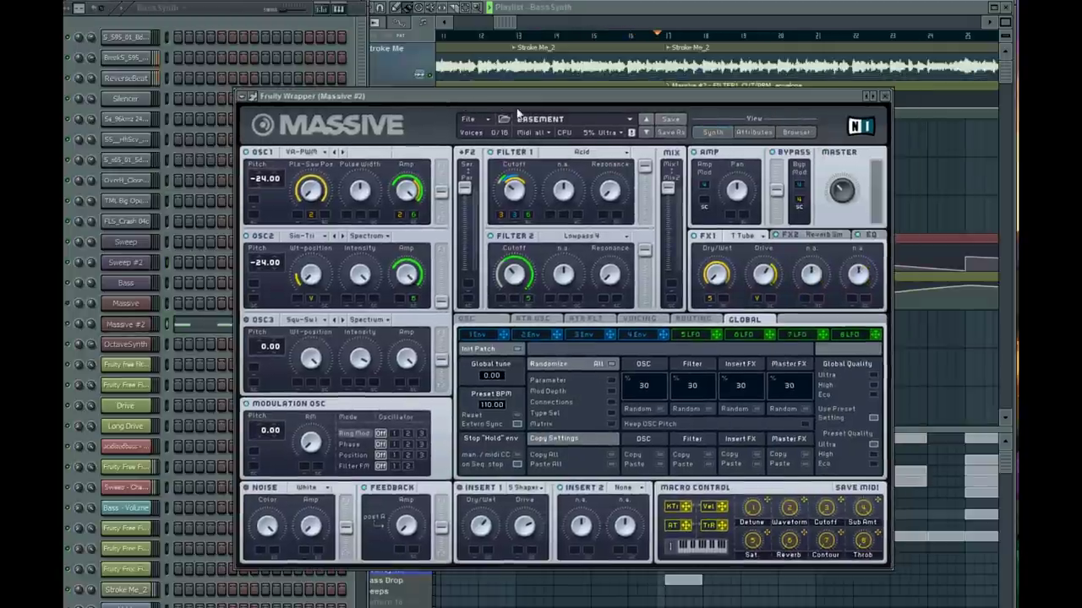
pyautogui.click(886, 97)
# - Show the Bass Drop pattern, check the Bass channel's 3x Osc settings and piano roll, and return to the playlist
pyautogui.moveTo(505, 24); pyautogui.dragTo(532, 30)
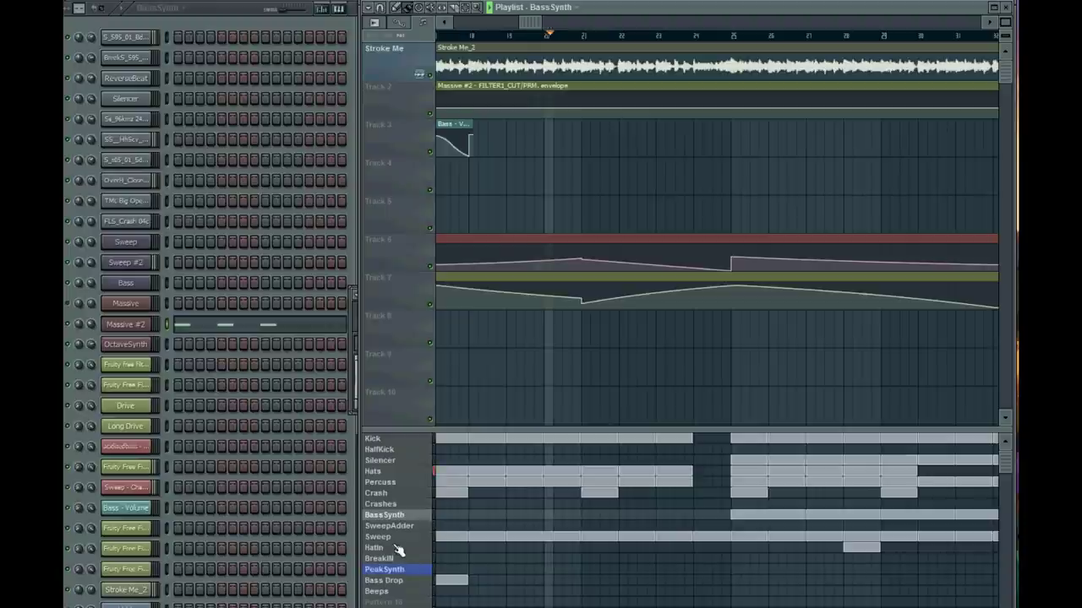
pyautogui.click(394, 582)
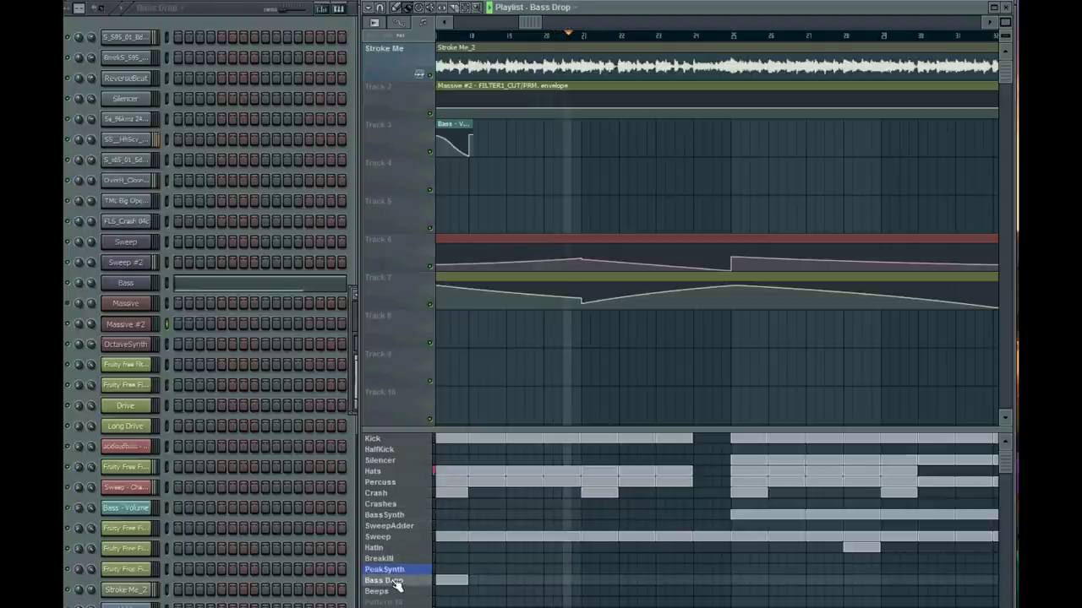
pyautogui.click(140, 284)
pyautogui.click(140, 284)
pyautogui.click(140, 284)
pyautogui.rightClick(141, 286)
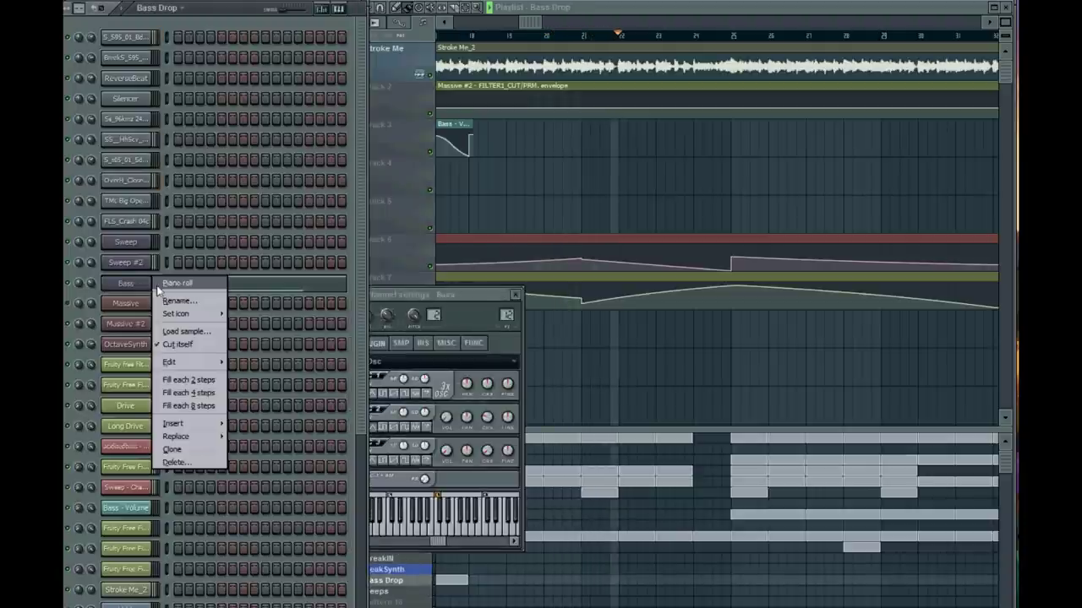
pyautogui.click(181, 287)
pyautogui.press('Escape')
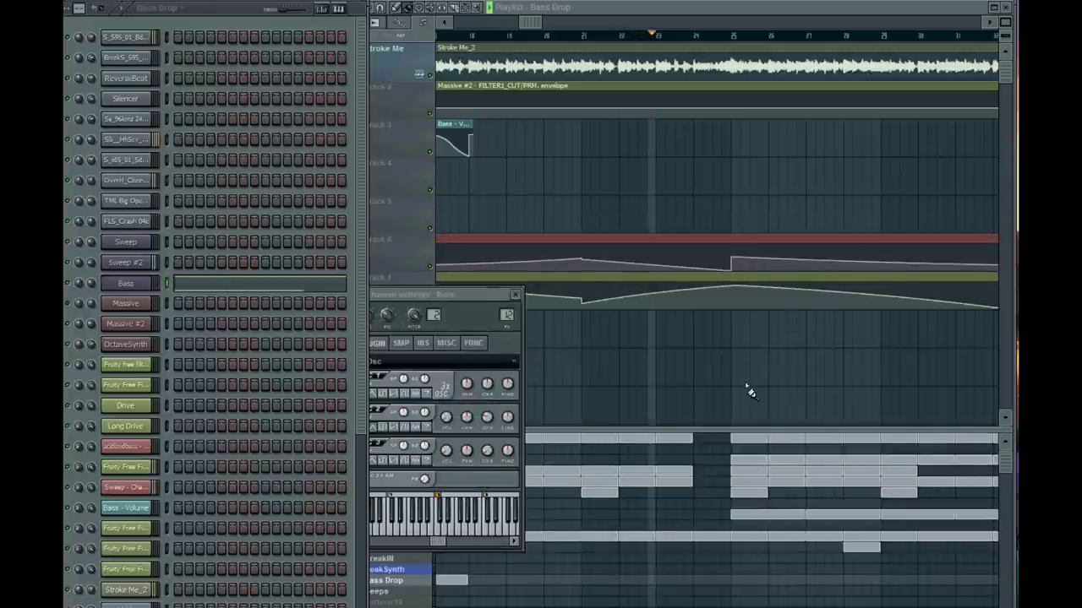
pyautogui.click(603, 11)
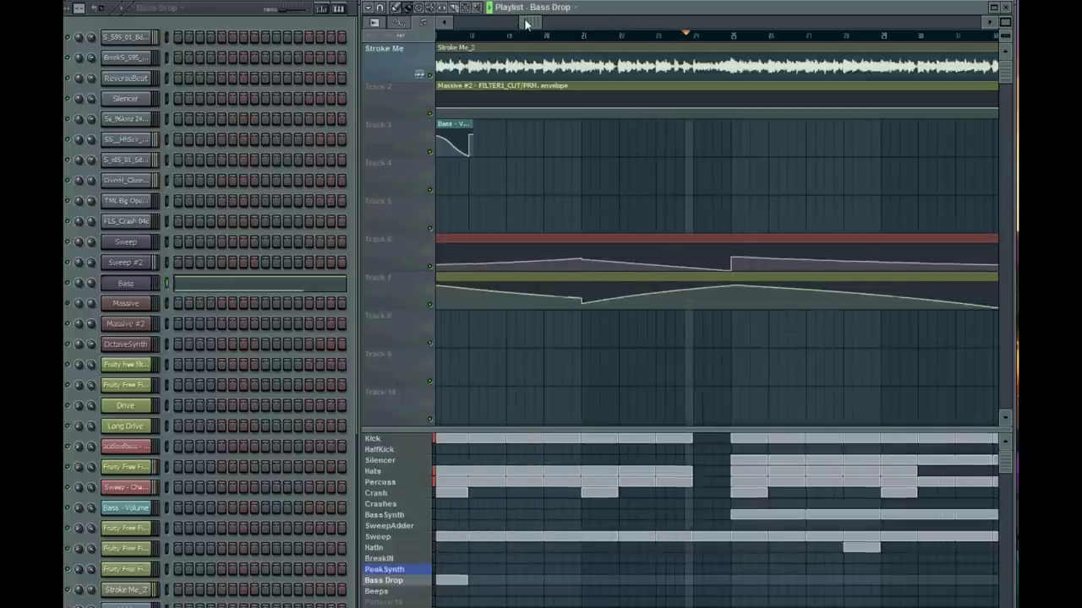
# - Go through the Percuss, Hats, Silencer, HalfKick, Kick and BassSynth patterns to review their step sequences
pyautogui.click(413, 484)
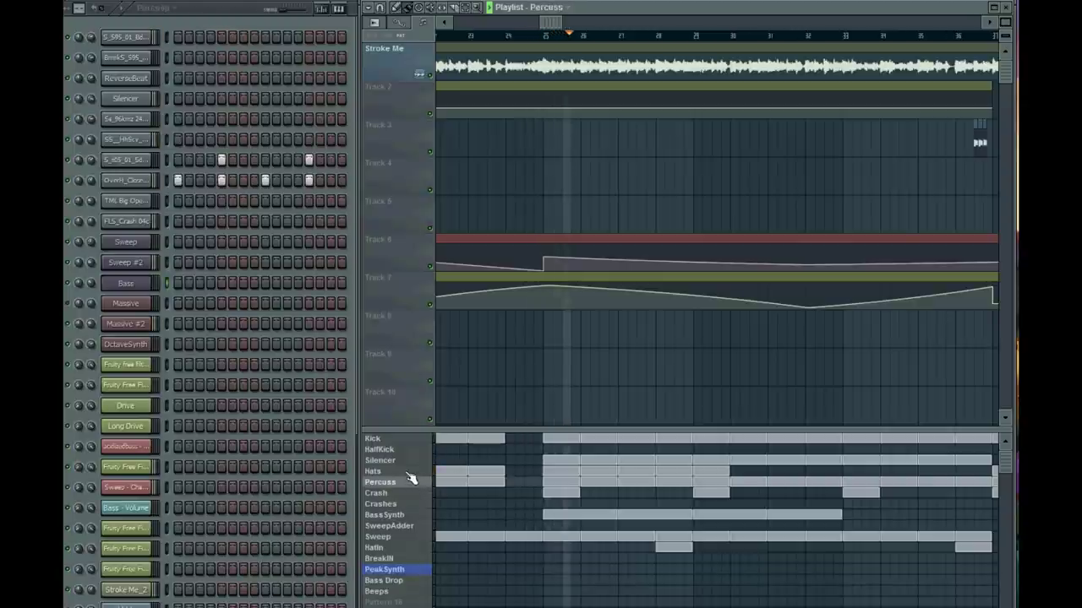
pyautogui.click(407, 474)
pyautogui.click(408, 480)
pyautogui.click(402, 463)
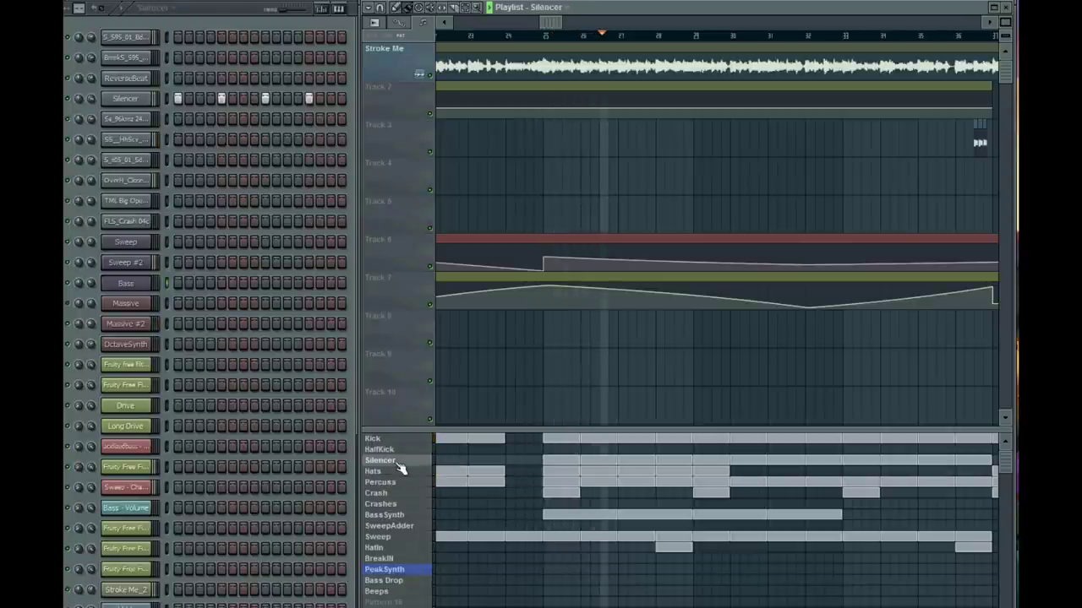
pyautogui.click(400, 452)
pyautogui.click(396, 441)
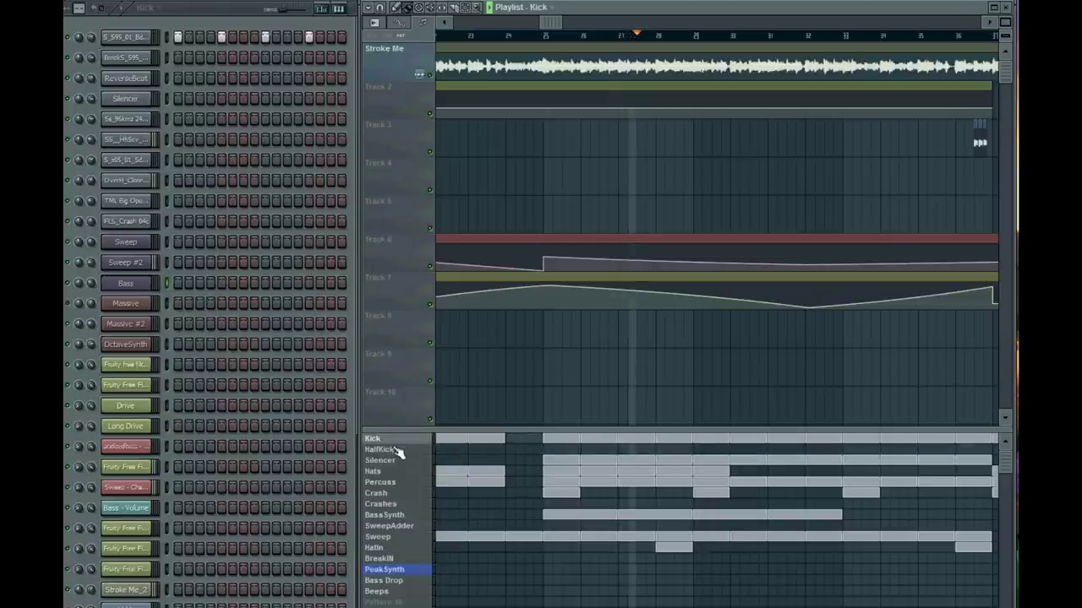
pyautogui.click(418, 516)
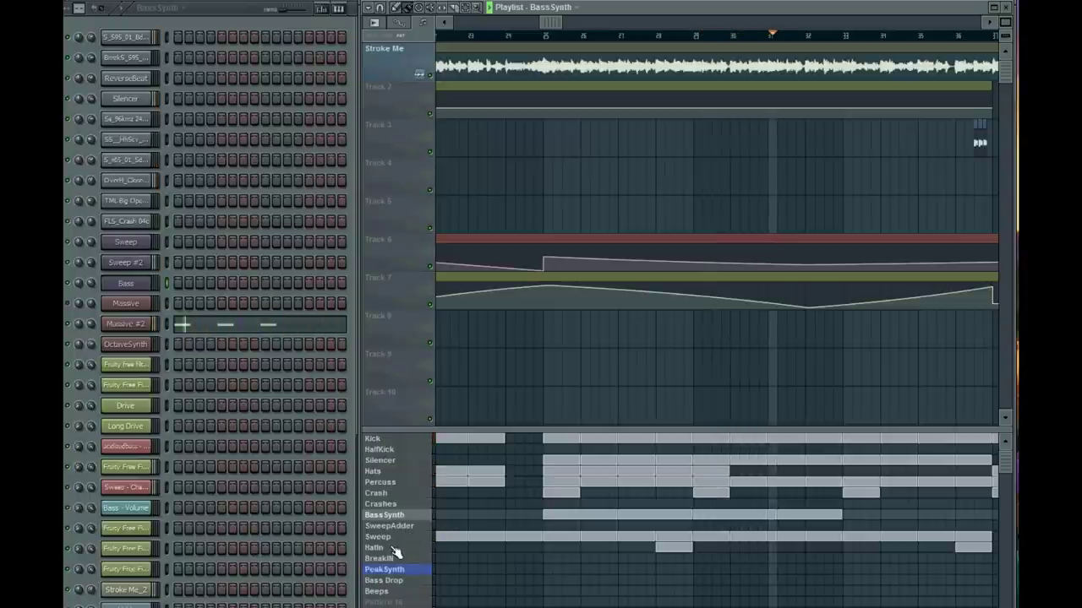
# - View the Massive #2, Massive and OctaveSynth instruments one after another, closing the OctaveSynth window at the end
pyautogui.moveTo(561, 23); pyautogui.dragTo(589, 38)
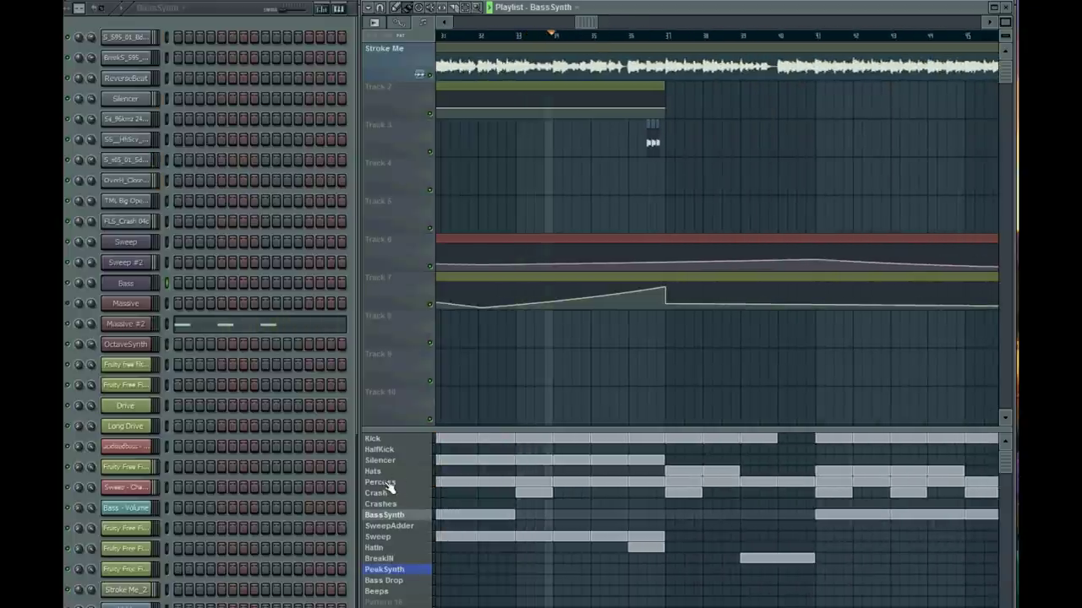
pyautogui.click(125, 324)
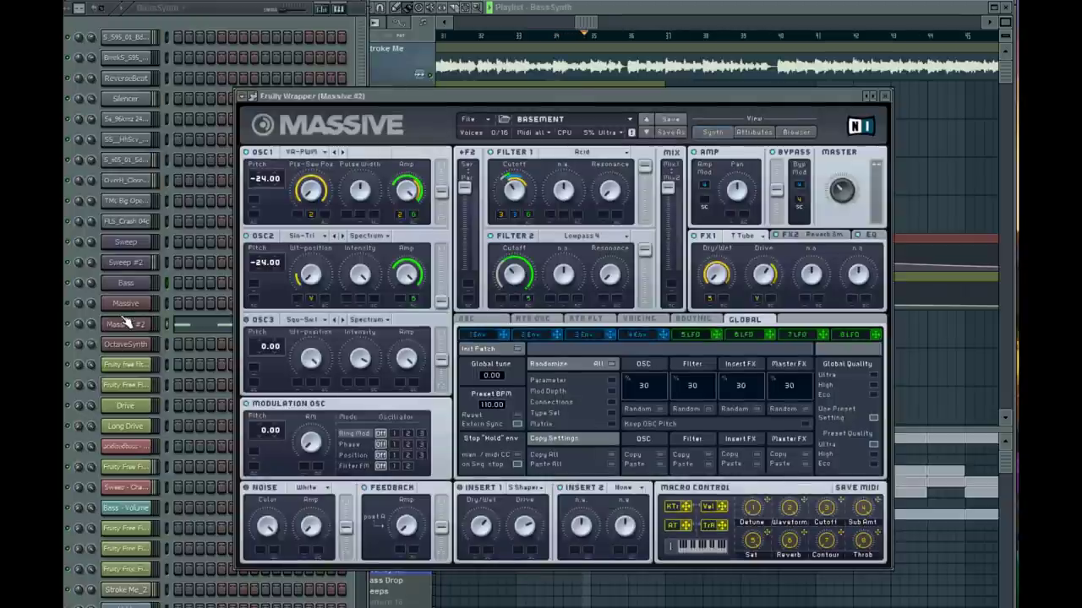
pyautogui.click(125, 304)
pyautogui.moveTo(554, 160); pyautogui.dragTo(512, 91)
pyautogui.click(909, 93)
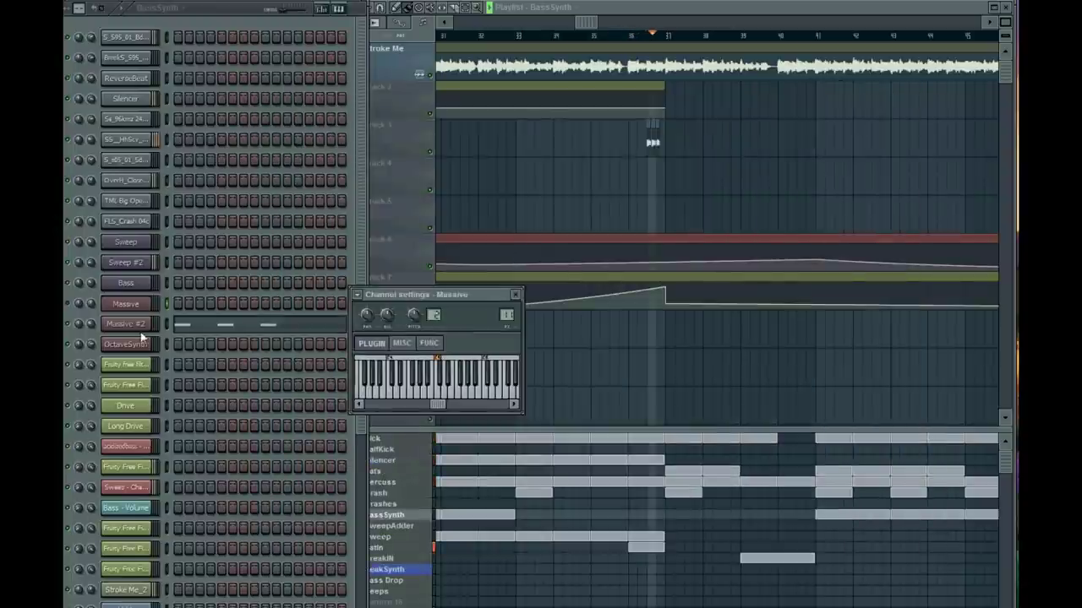
pyautogui.click(125, 344)
pyautogui.moveTo(766, 148); pyautogui.dragTo(493, 125)
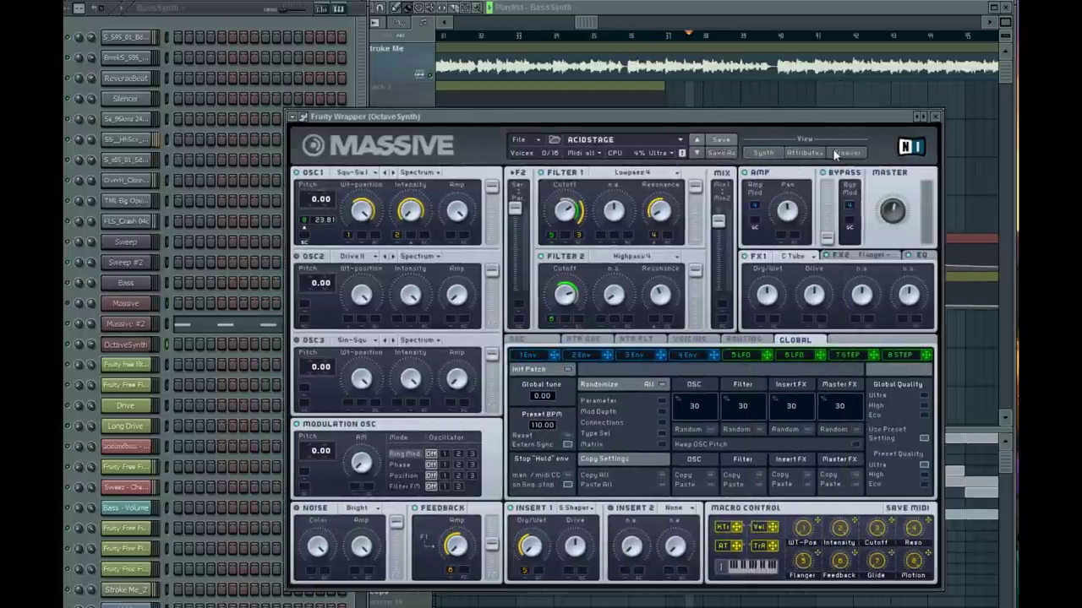
pyautogui.click(935, 117)
# - Show the mixer, move it clear of the playlist, and select the Synth3 track
pyautogui.moveTo(586, 22); pyautogui.dragTo(612, 23)
pyautogui.press('F9')
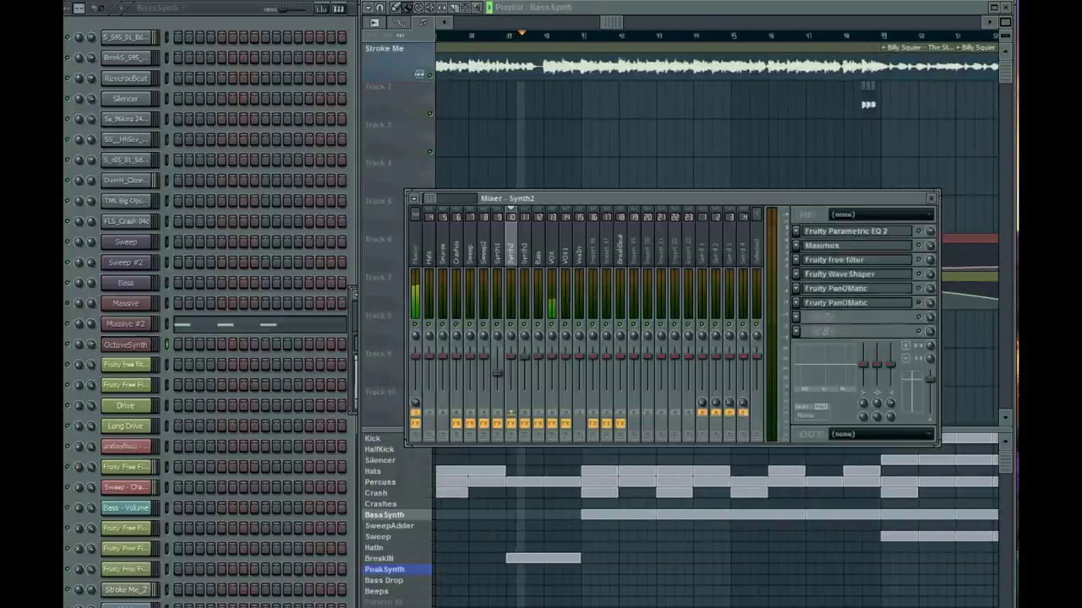
pyautogui.moveTo(572, 203); pyautogui.dragTo(219, 25)
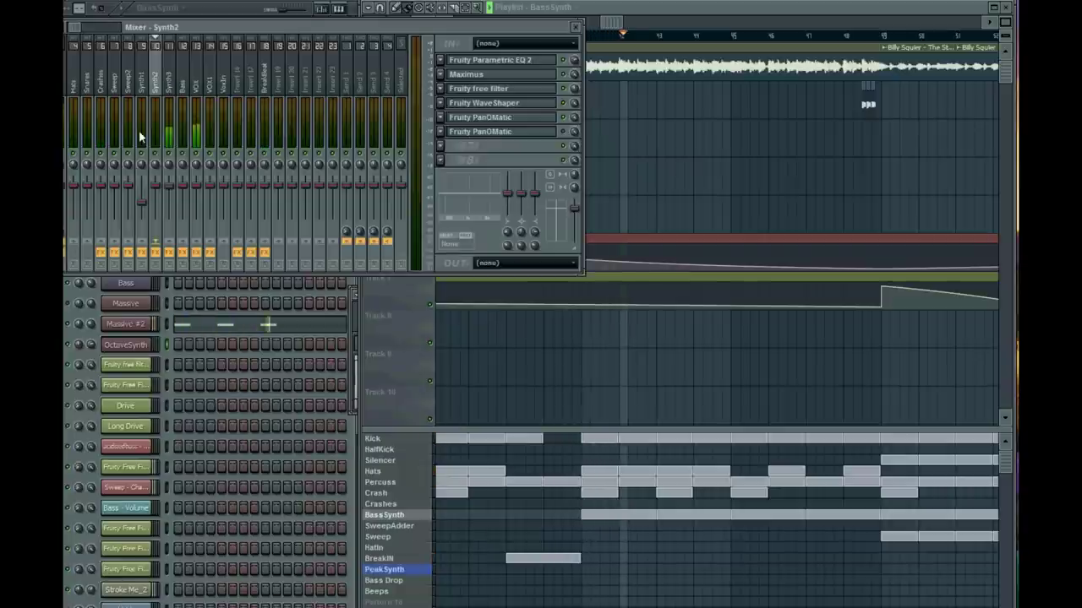
pyautogui.click(178, 101)
# - Examine Synth3's effect chain of Soundgoodizer, Maximus, Fruity Parametric EQ 2 and two Fruity Free Filters, and return to the playlist
pyautogui.click(509, 62)
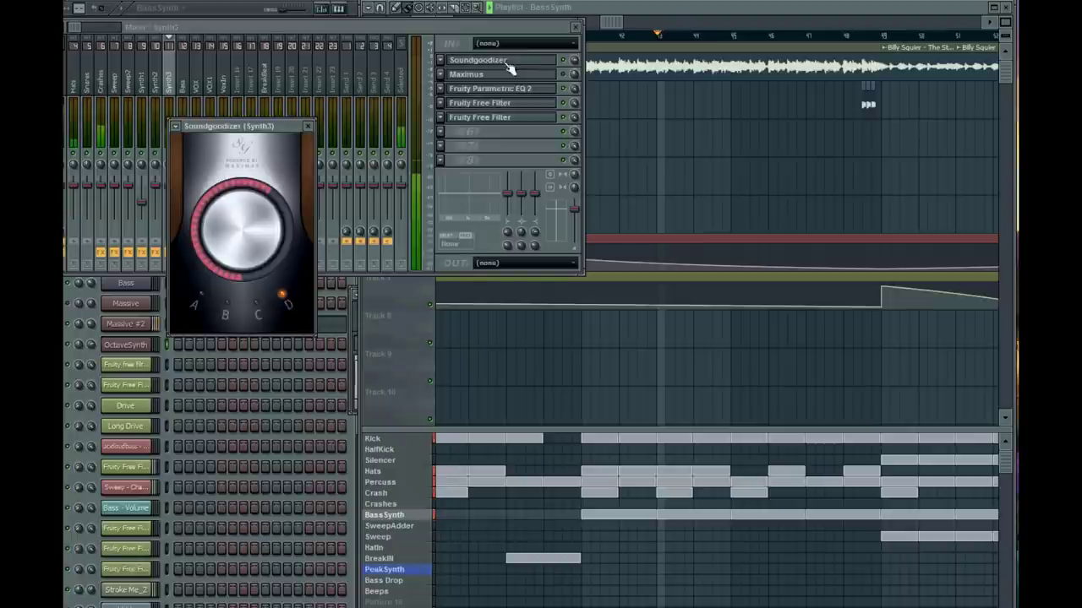
pyautogui.click(492, 76)
pyautogui.click(498, 89)
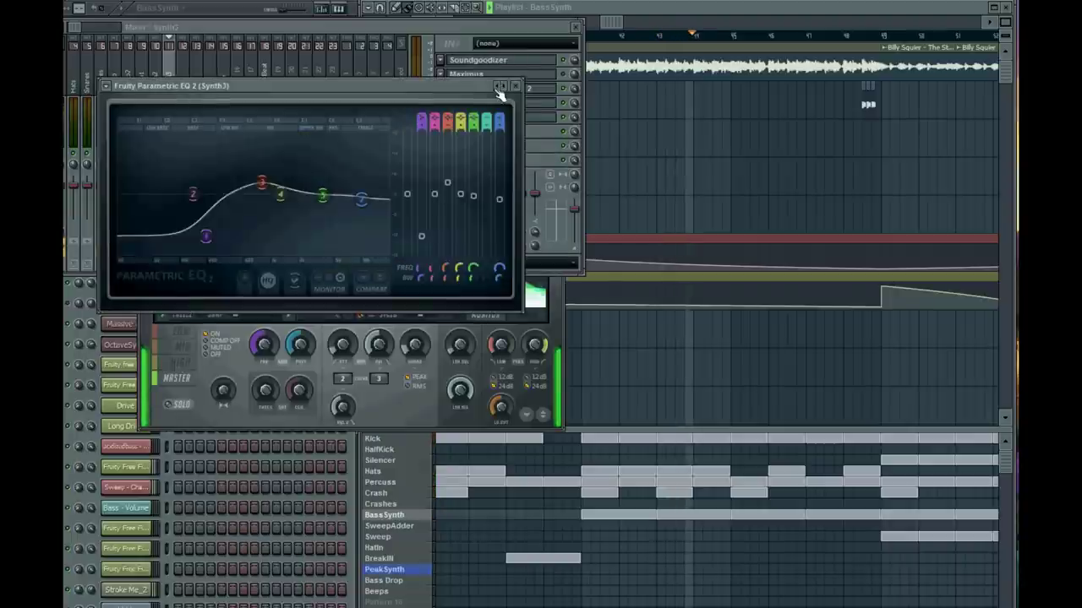
pyautogui.moveTo(456, 86); pyautogui.dragTo(489, 279)
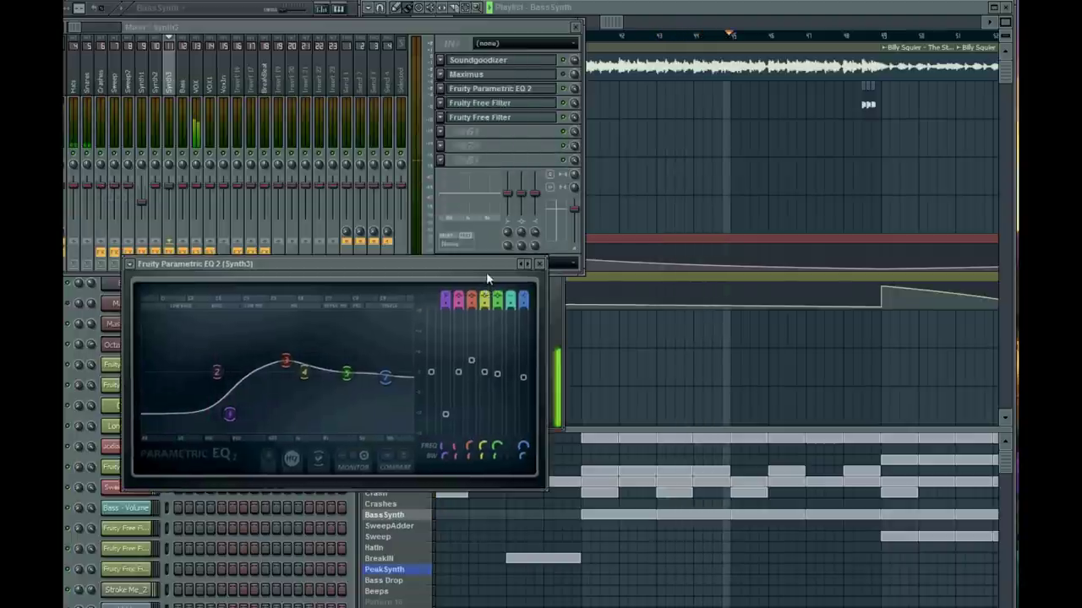
pyautogui.click(486, 105)
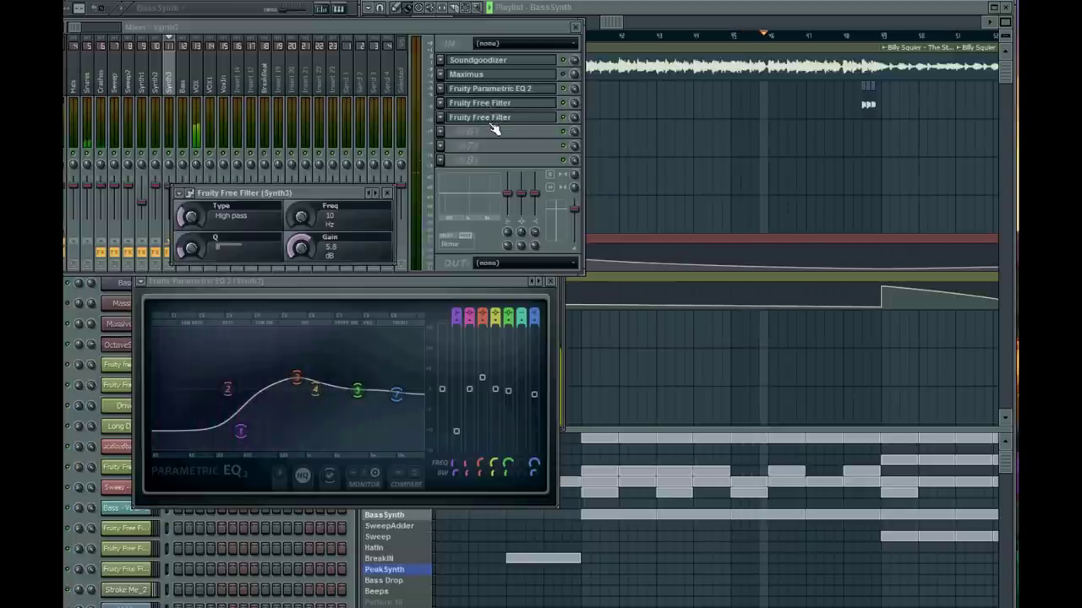
pyautogui.click(491, 121)
pyautogui.click(421, 227)
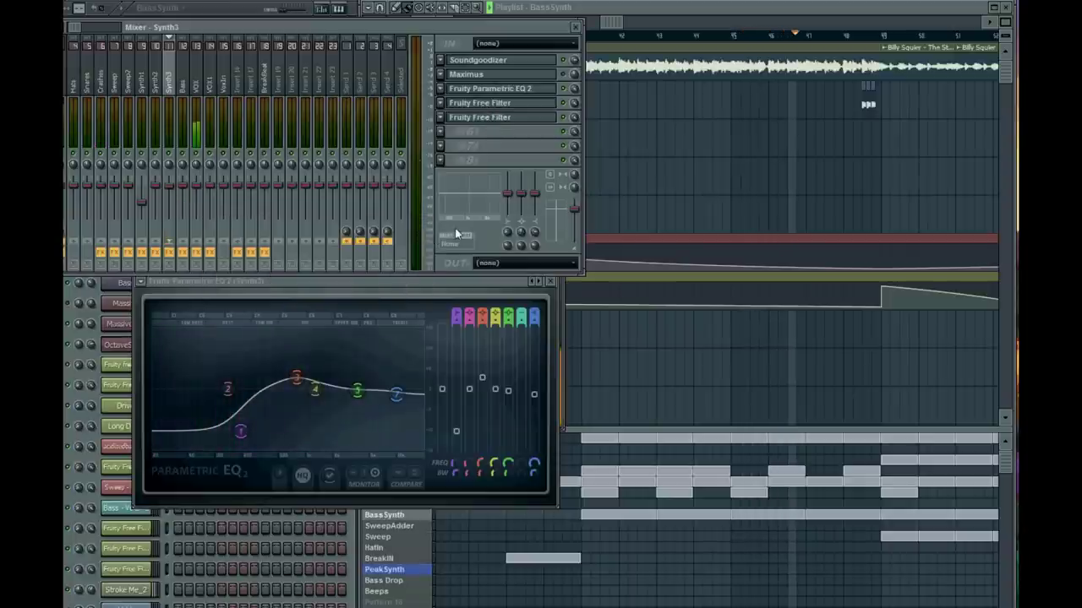
pyautogui.click(696, 11)
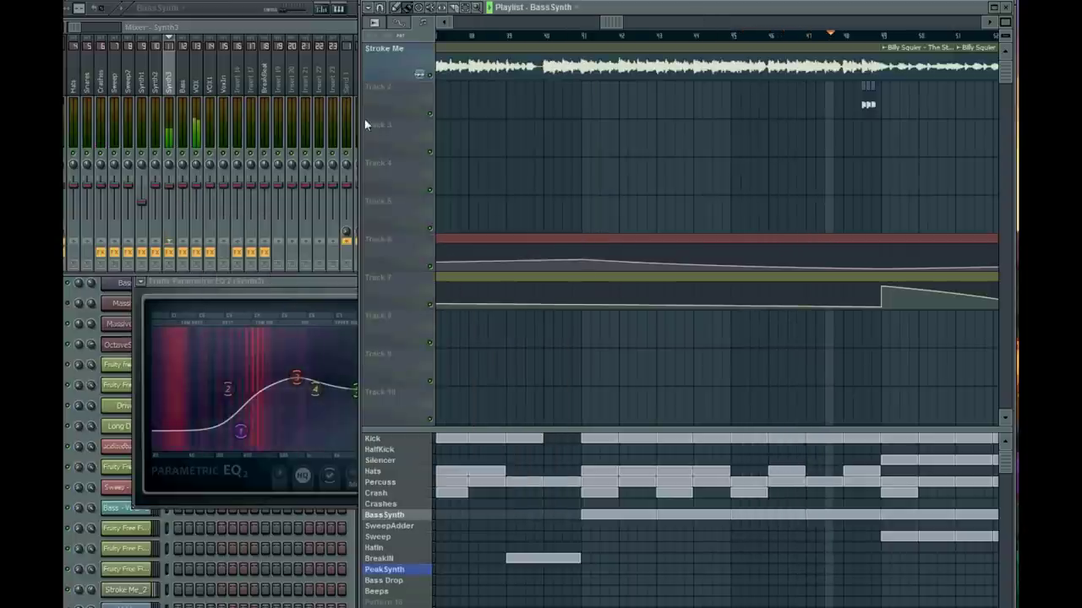
# - Magnify the playlist timeline, make its tracks taller, and examine the arrangement leading up to bar 57
pyautogui.moveTo(613, 23); pyautogui.dragTo(650, 24)
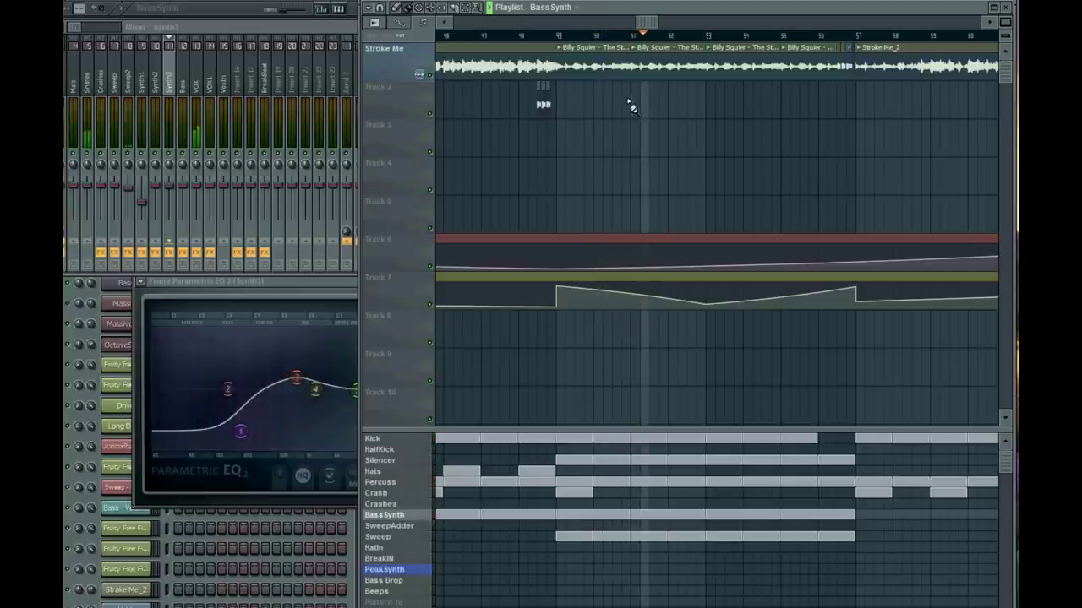
pyautogui.scroll(1, 629, 106)
pyautogui.moveTo(653, 24); pyautogui.dragTo(665, 27)
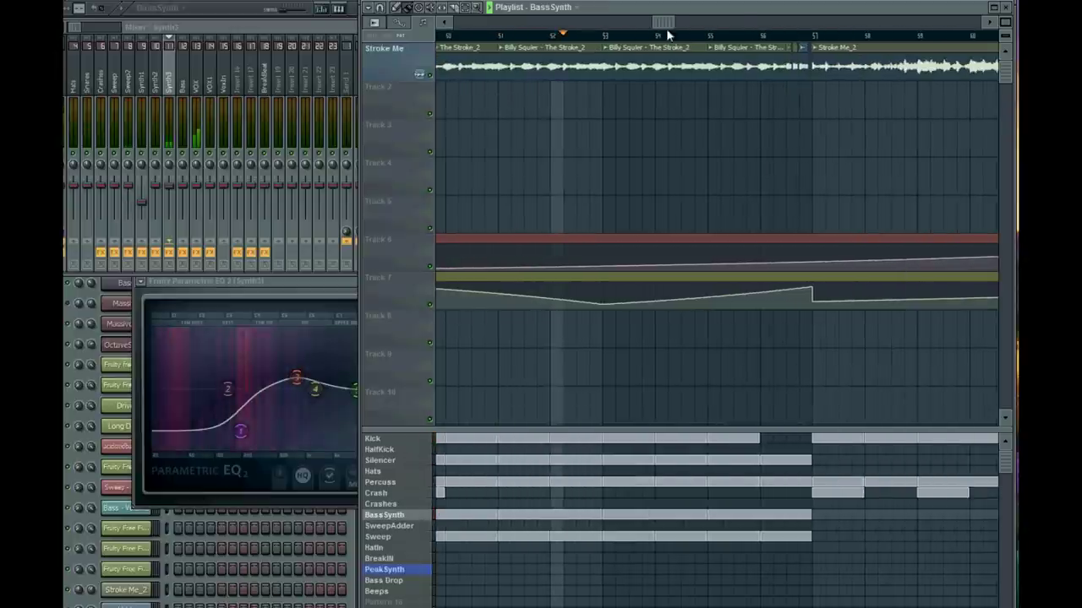
pyautogui.moveTo(1005, 37); pyautogui.dragTo(1006, 48)
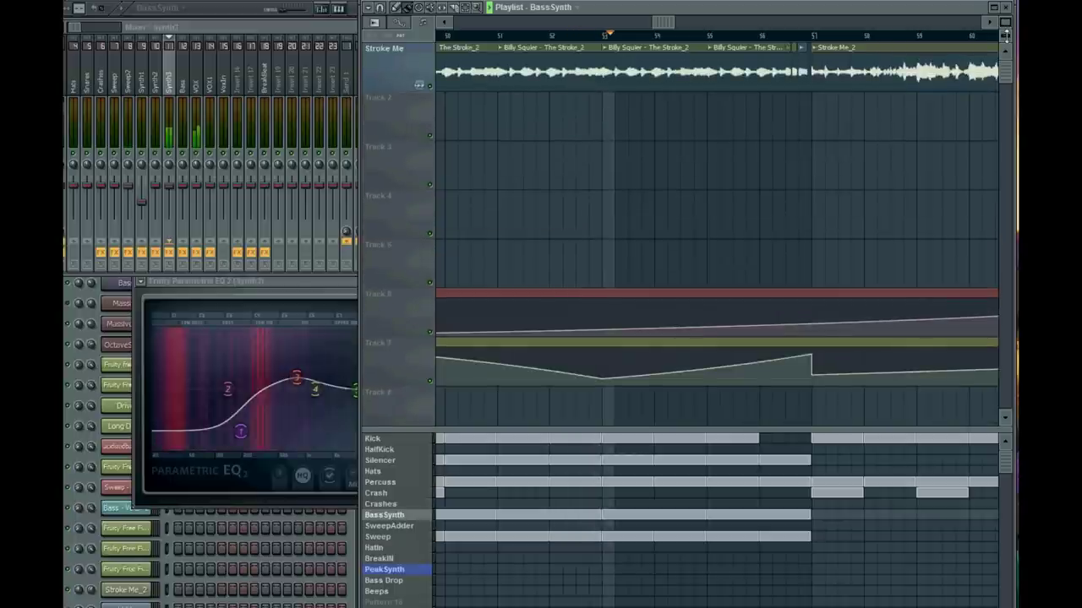
pyautogui.moveTo(668, 26); pyautogui.dragTo(683, 30)
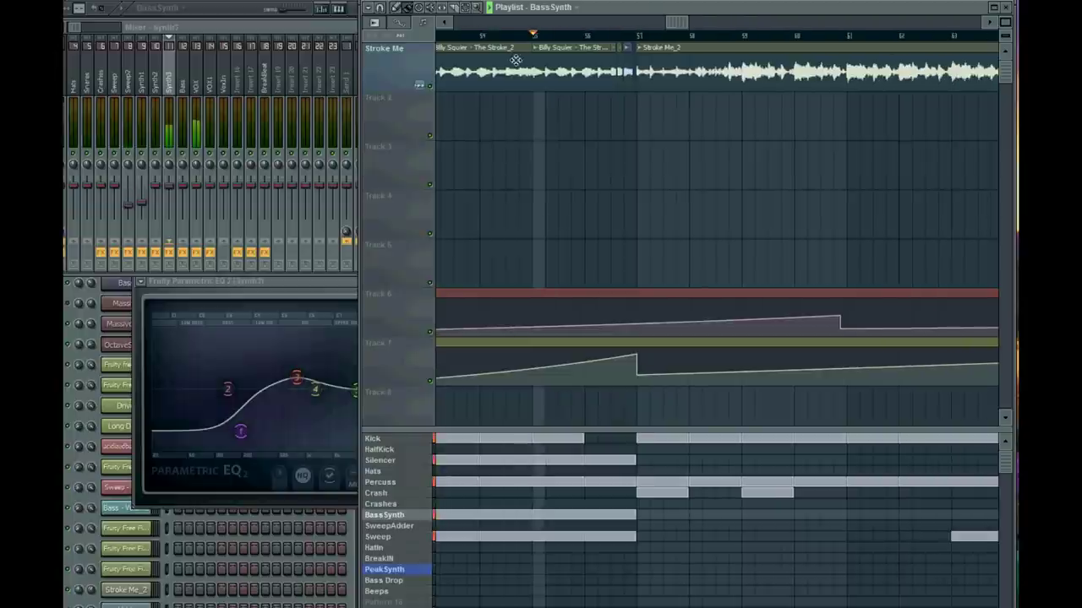
# - Show the channel rack's lower channels, including the guitar riff samples, and follow the playlist past bar 57
pyautogui.click(227, 12)
pyautogui.moveTo(362, 267); pyautogui.dragTo(381, 512)
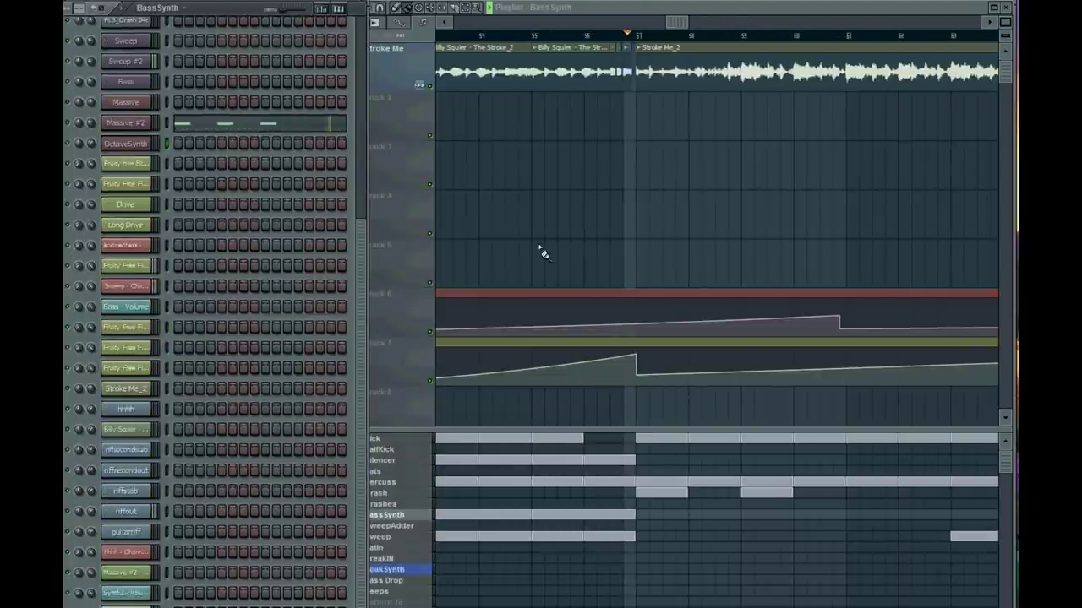
pyautogui.moveTo(684, 29); pyautogui.dragTo(689, 27)
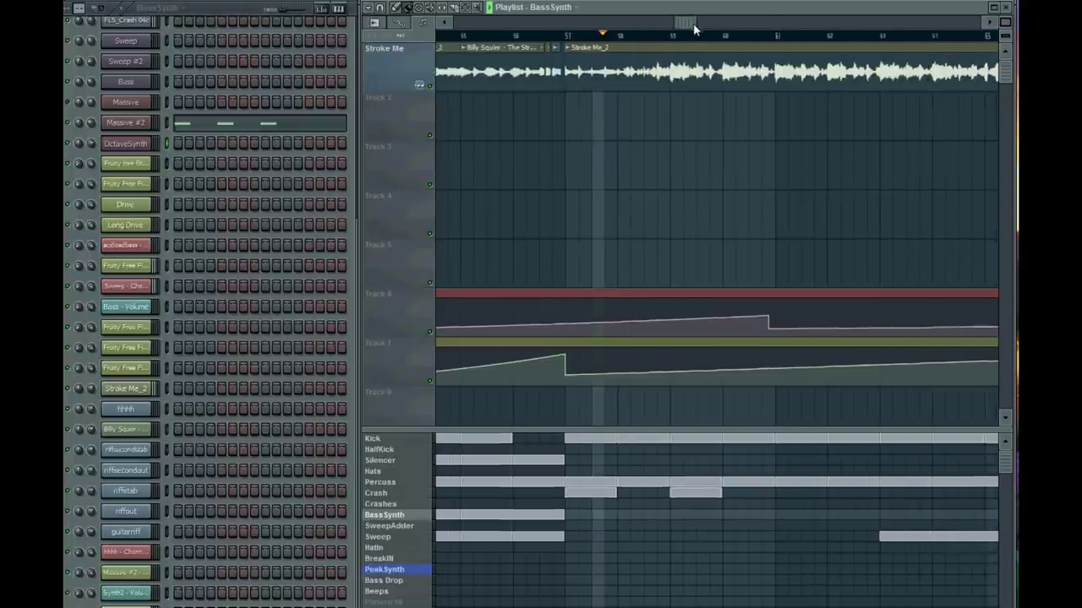
# - Show the Crash, Percuss and Kick patterns' steps in the upper channels of the channel rack
pyautogui.click(405, 495)
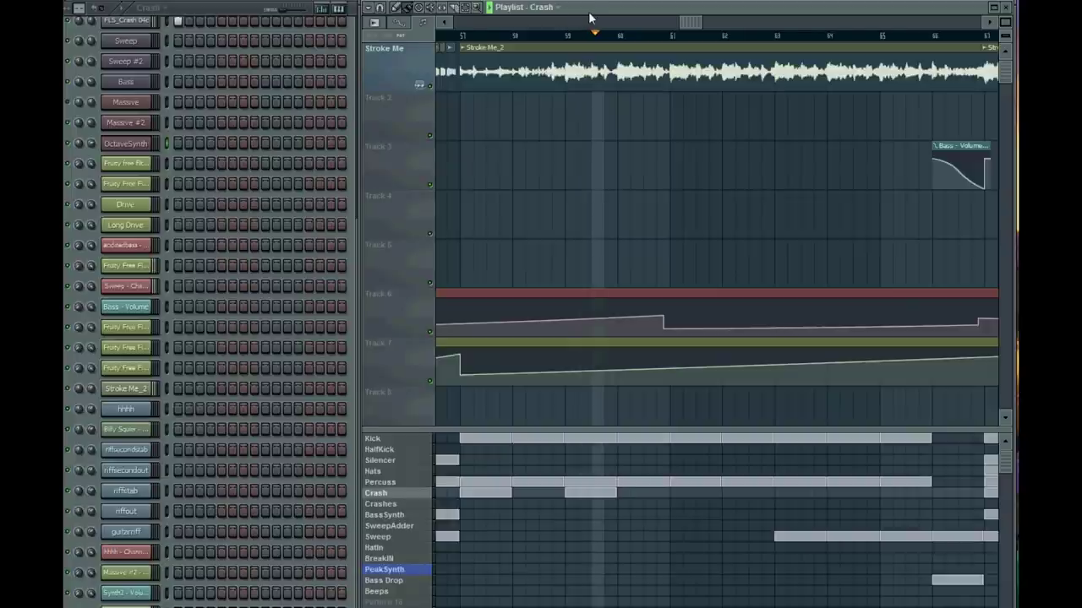
pyautogui.moveTo(591, 11); pyautogui.dragTo(599, 11)
pyautogui.moveTo(358, 268); pyautogui.dragTo(340, 55)
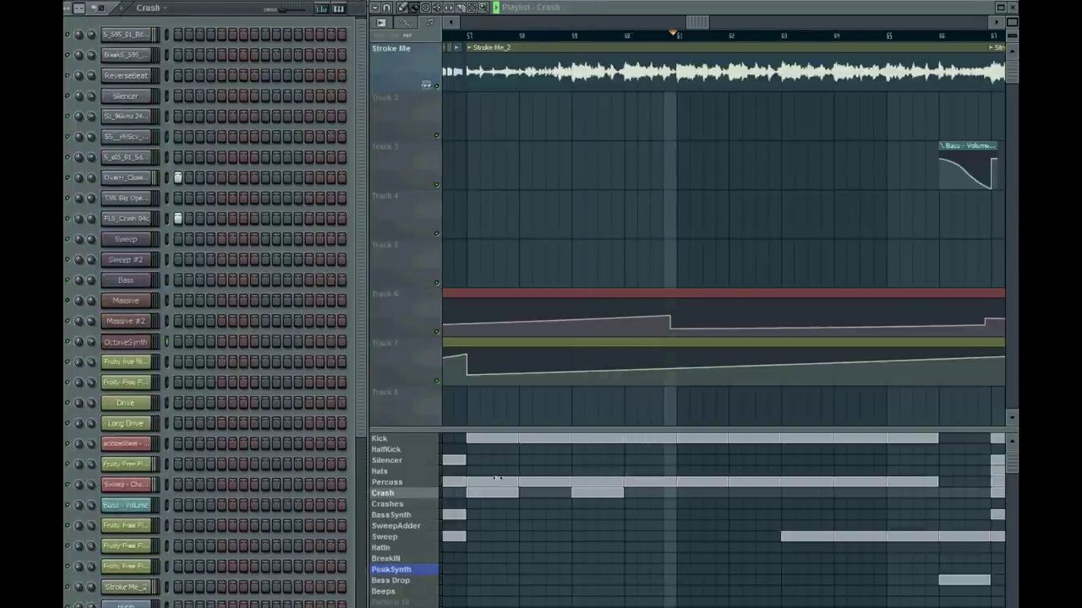
pyautogui.click(421, 482)
pyautogui.click(414, 439)
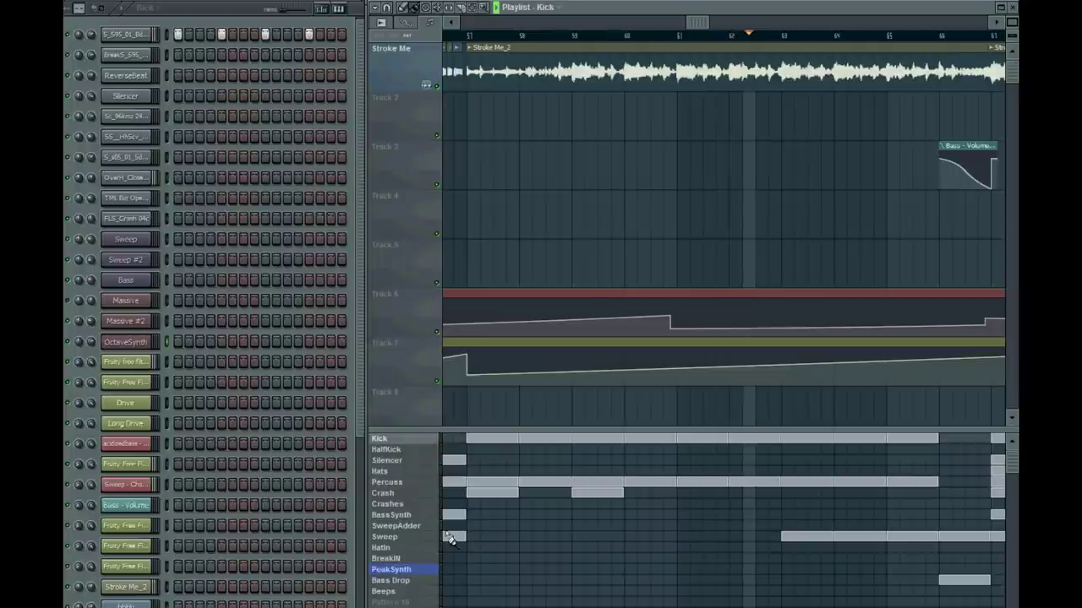
# - Show the Sweep and Bass Drop patterns in the channel rack while following the playlist toward bar 67
pyautogui.click(414, 538)
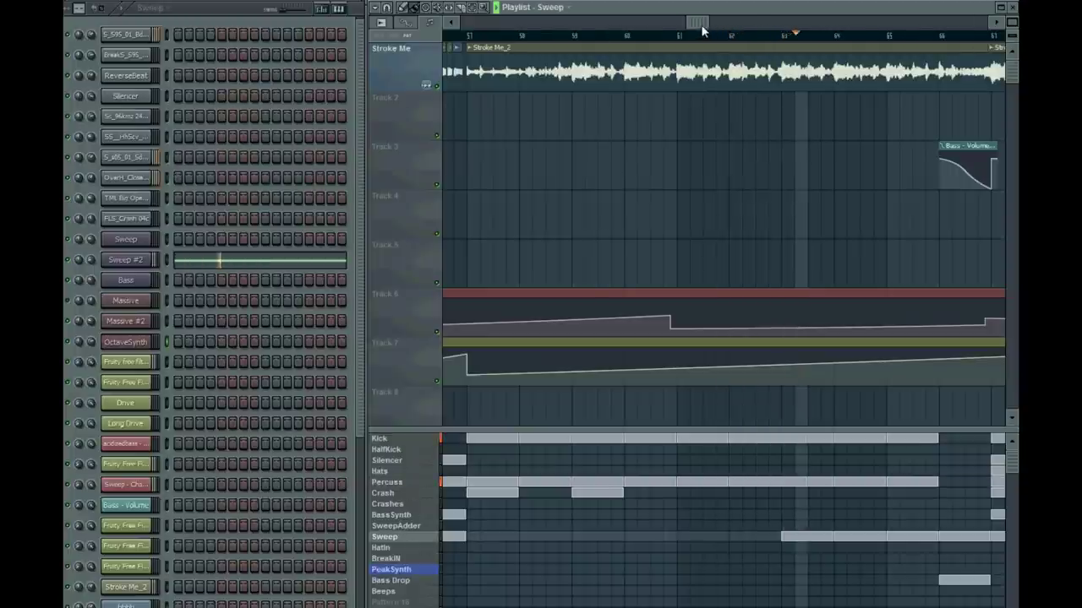
pyautogui.hscroll(5, 626, 100)
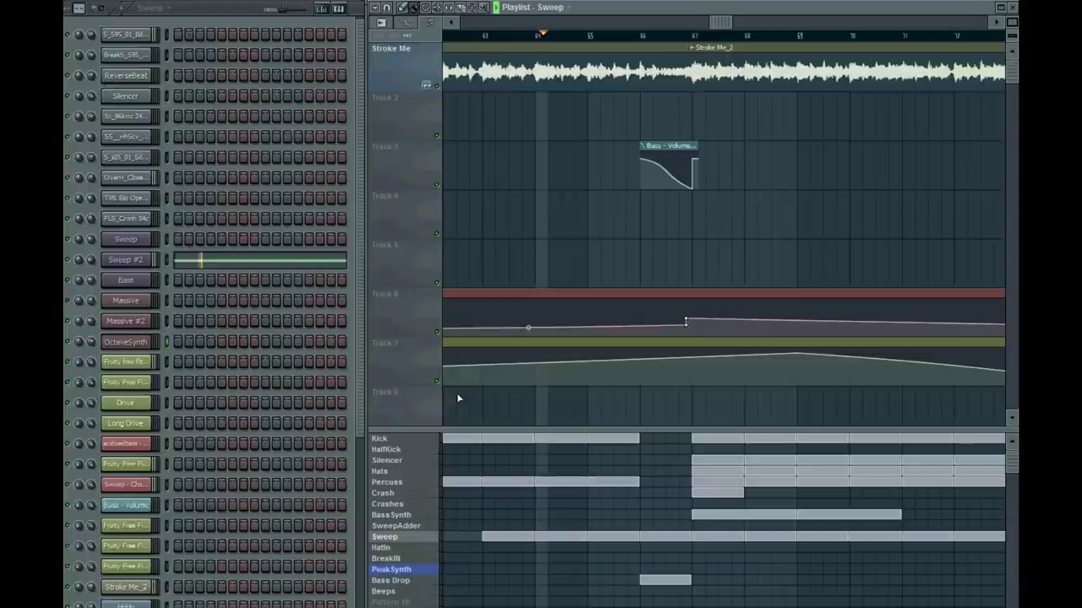
pyautogui.click(394, 582)
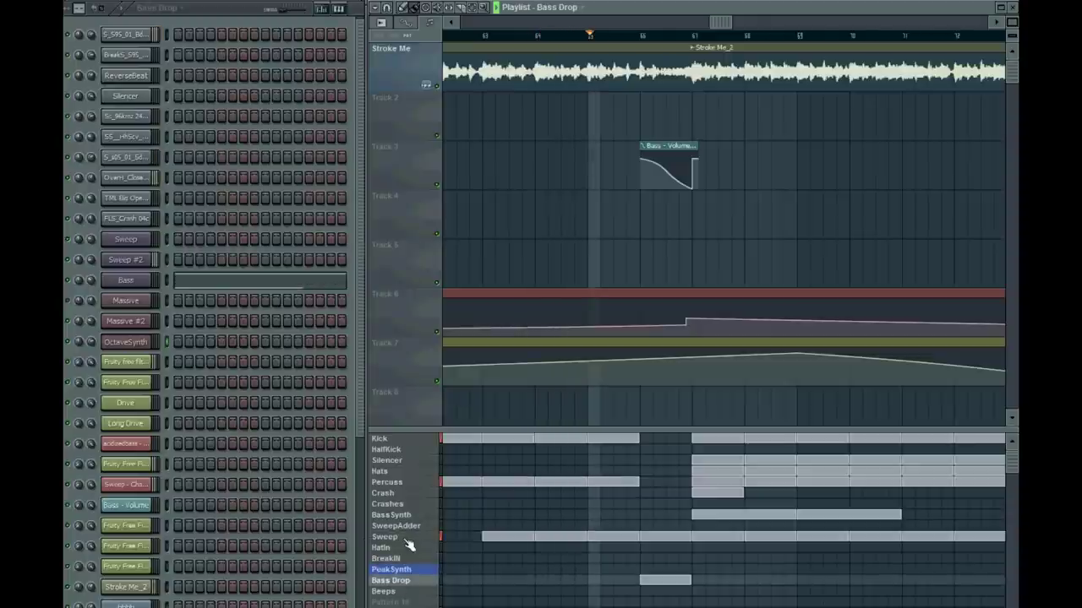
# - Check the mixer's track levels during playback and follow the playlist arrangement from bar 67 past bar 74
pyautogui.press('F9')
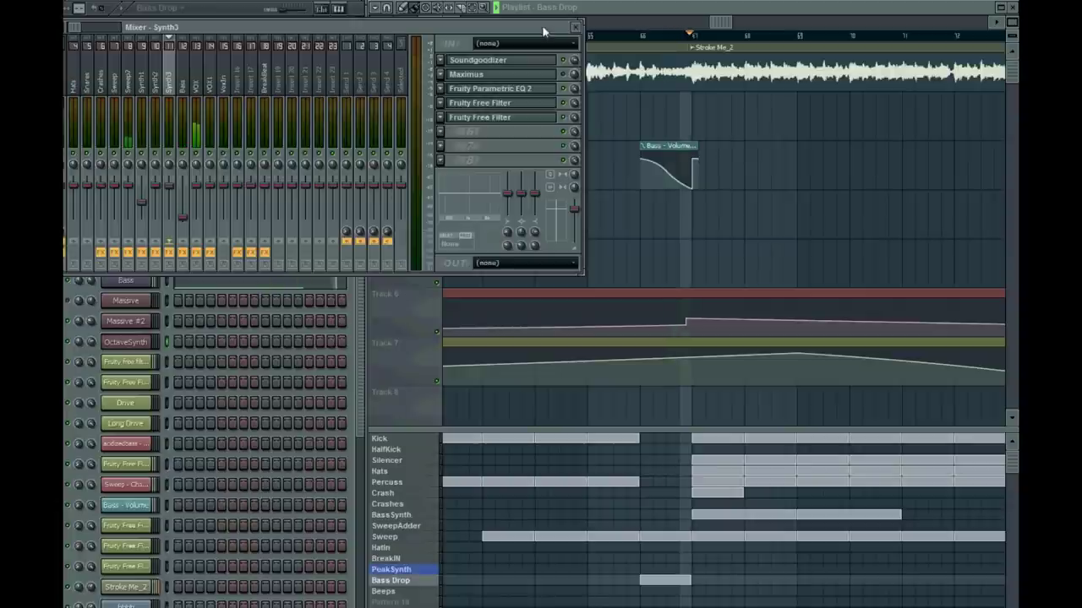
pyautogui.click(575, 27)
pyautogui.moveTo(721, 25); pyautogui.dragTo(737, 20)
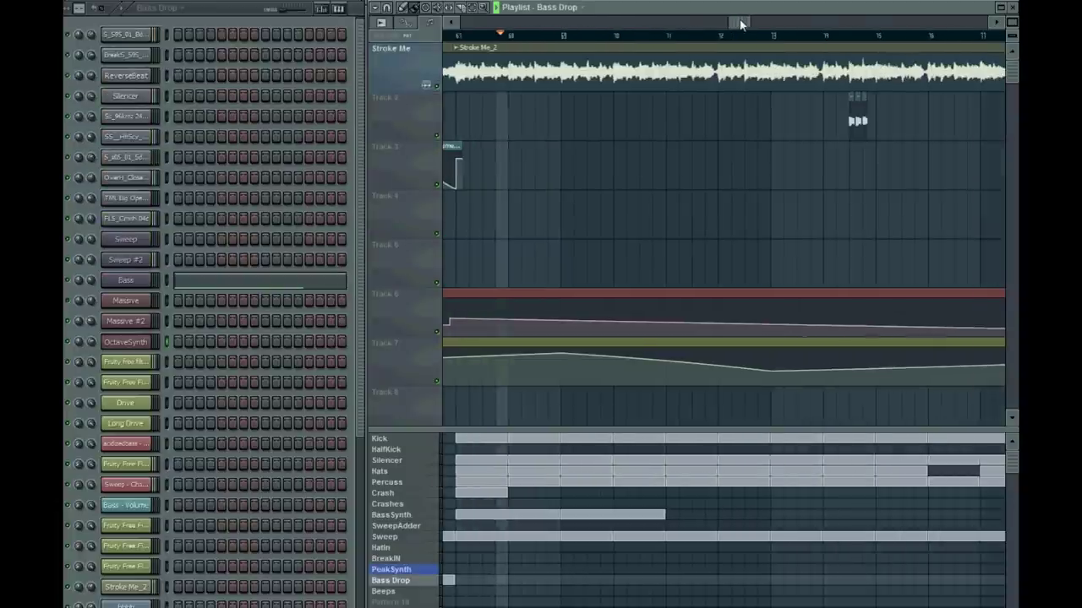
pyautogui.press('F9')
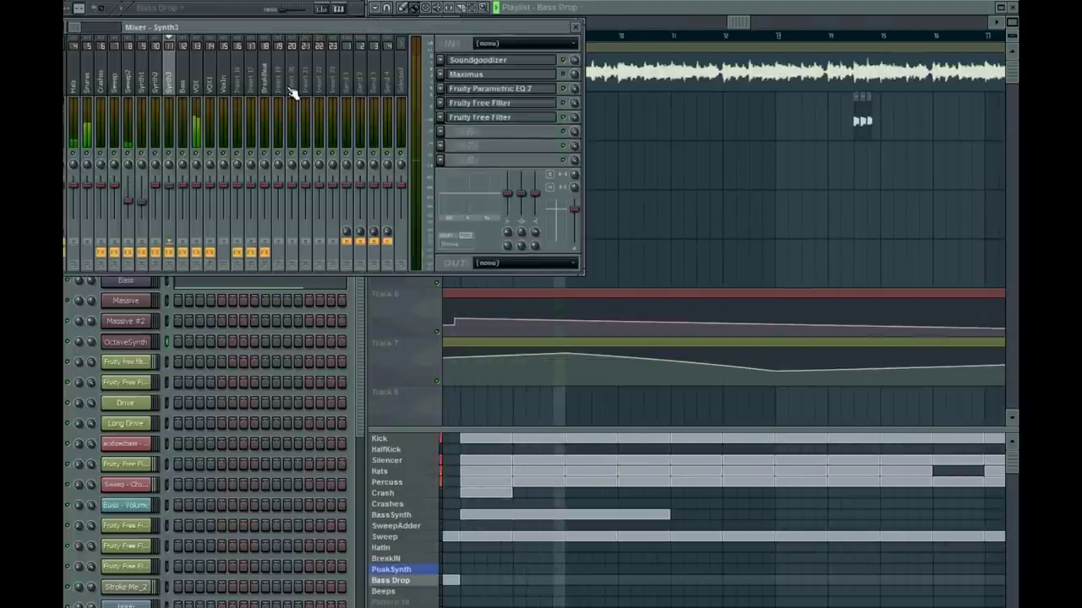
pyautogui.moveTo(290, 34); pyautogui.dragTo(298, 36)
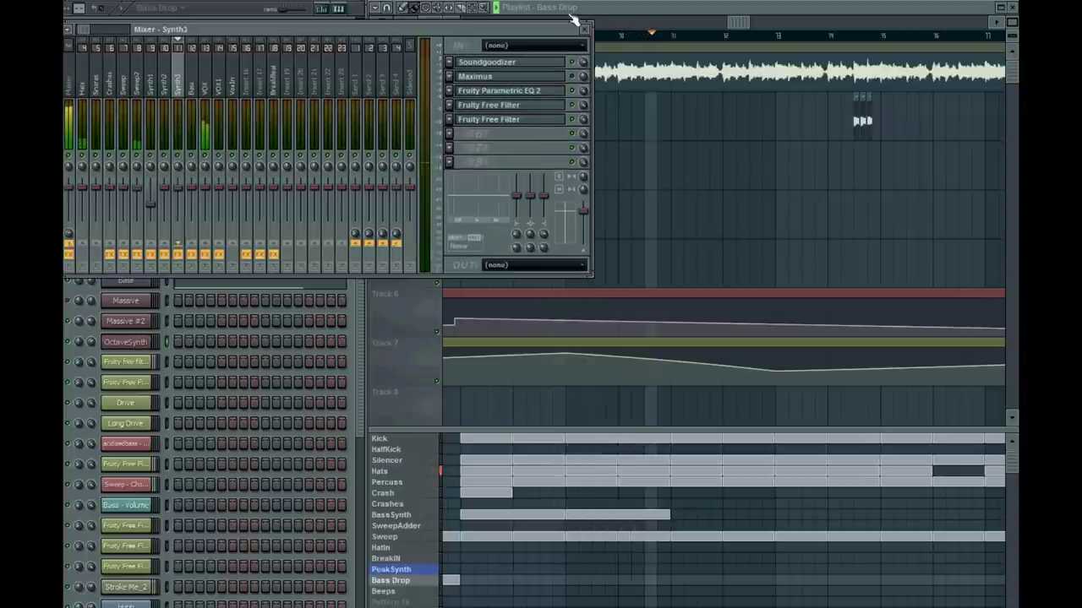
pyautogui.click(584, 28)
pyautogui.moveTo(732, 23); pyautogui.dragTo(755, 22)
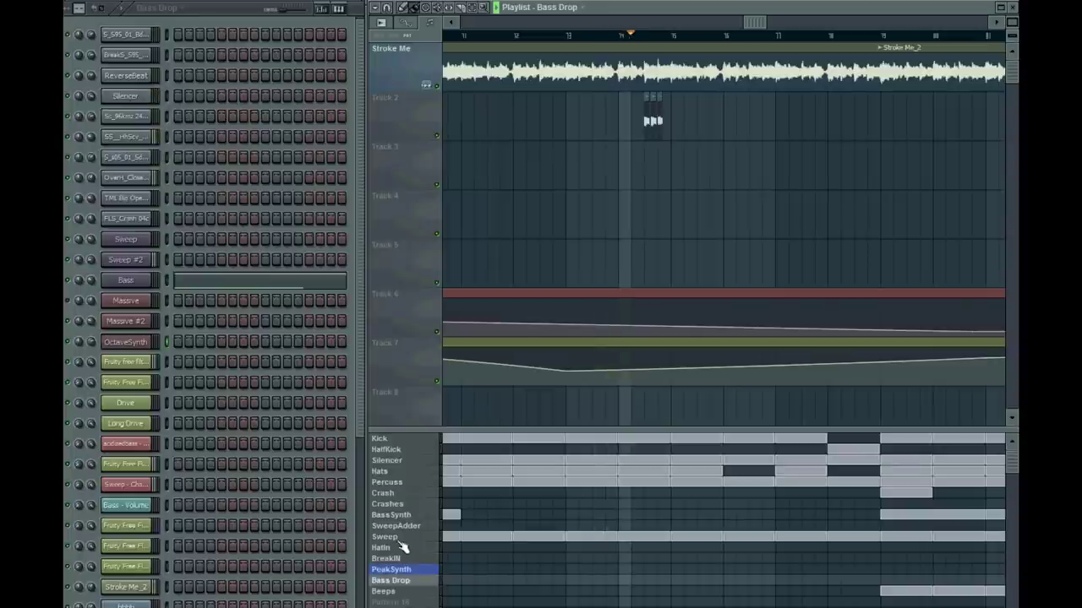
# - Show the Hats and Silencer patterns, and open the Silencer channel's sample settings
pyautogui.click(397, 472)
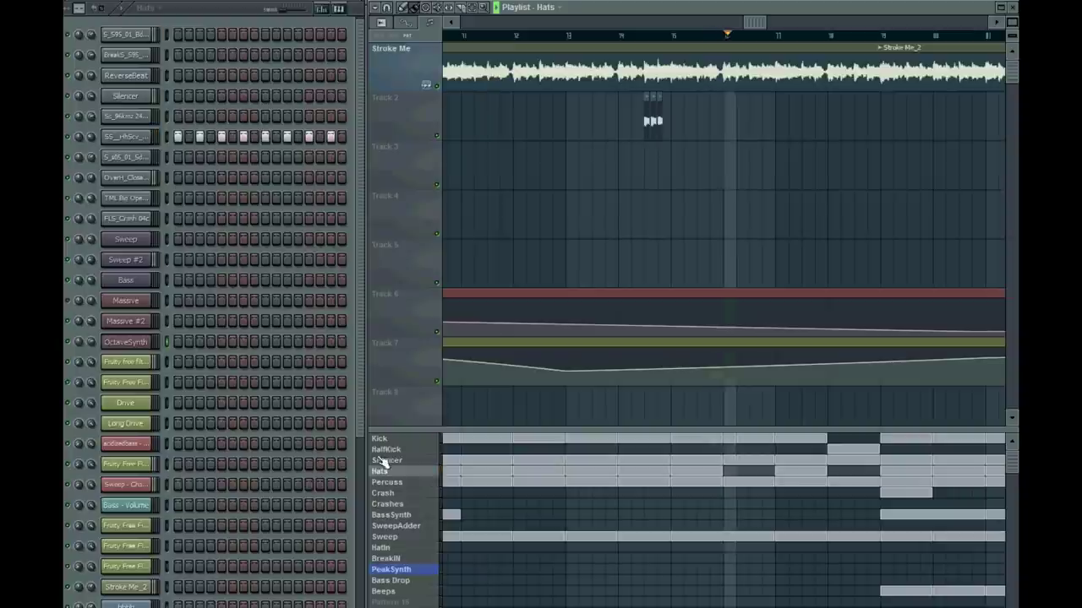
pyautogui.click(385, 461)
pyautogui.click(133, 97)
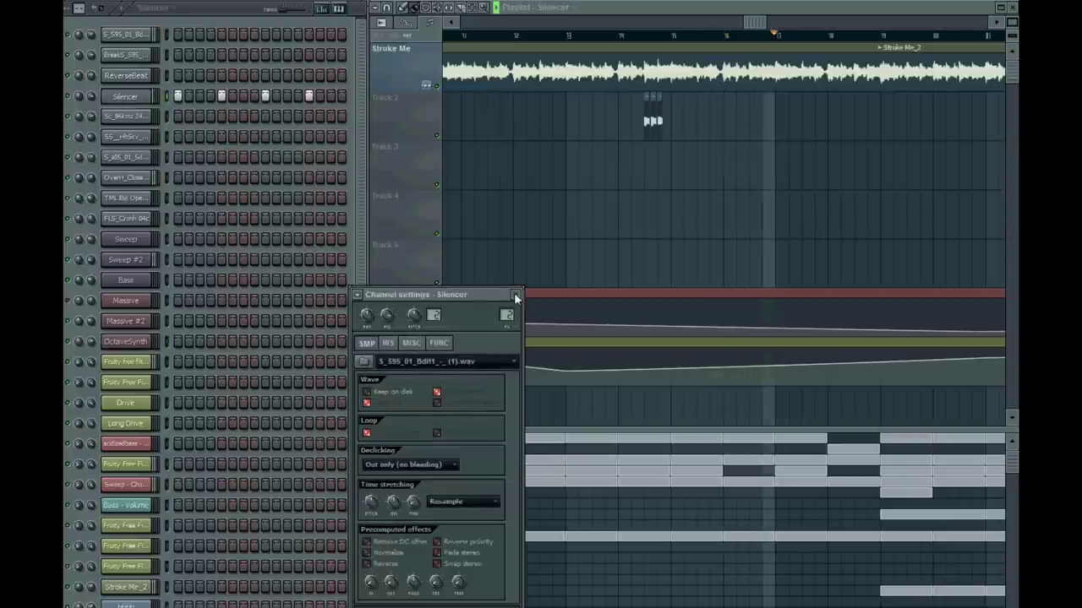
# - Examine the Fruity Peak Controller on the Silencer mixer track, and return to the playlist around bar 82
pyautogui.press('F9')
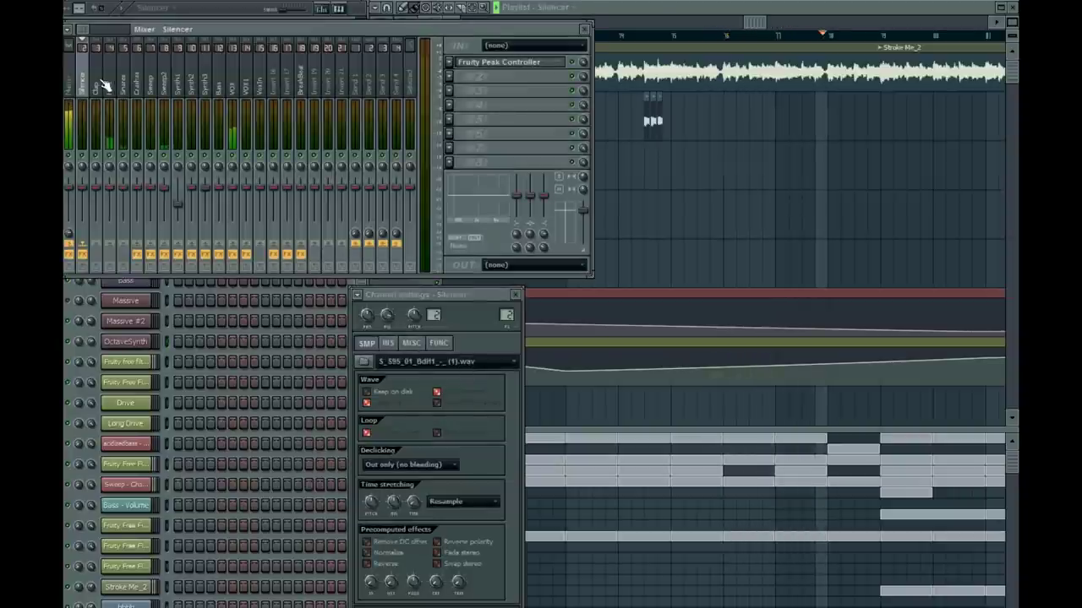
pyautogui.click(485, 65)
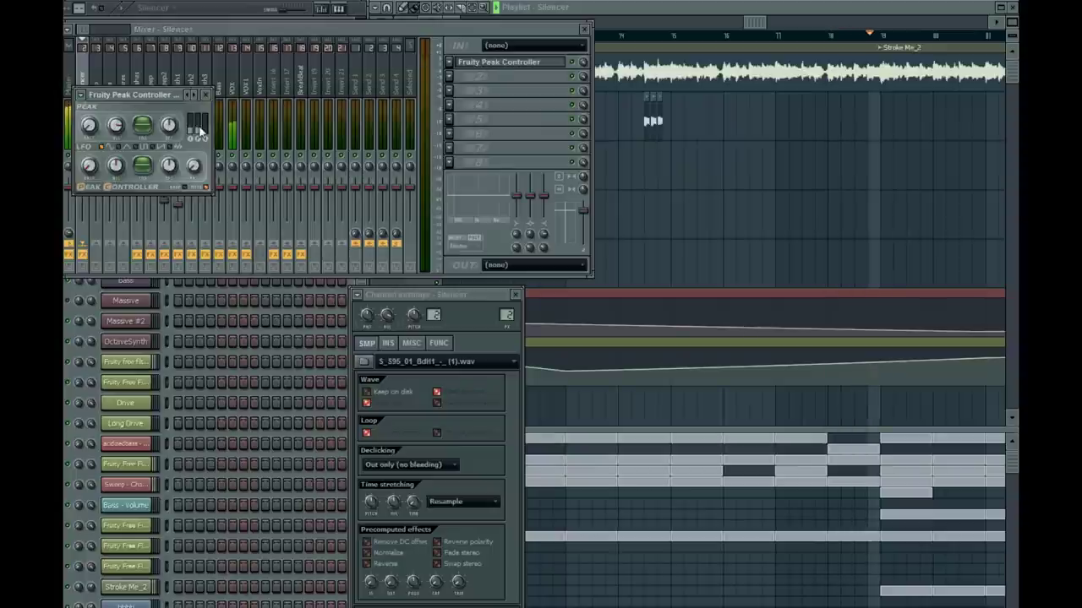
pyautogui.click(206, 94)
pyautogui.moveTo(533, 15); pyautogui.dragTo(562, 26)
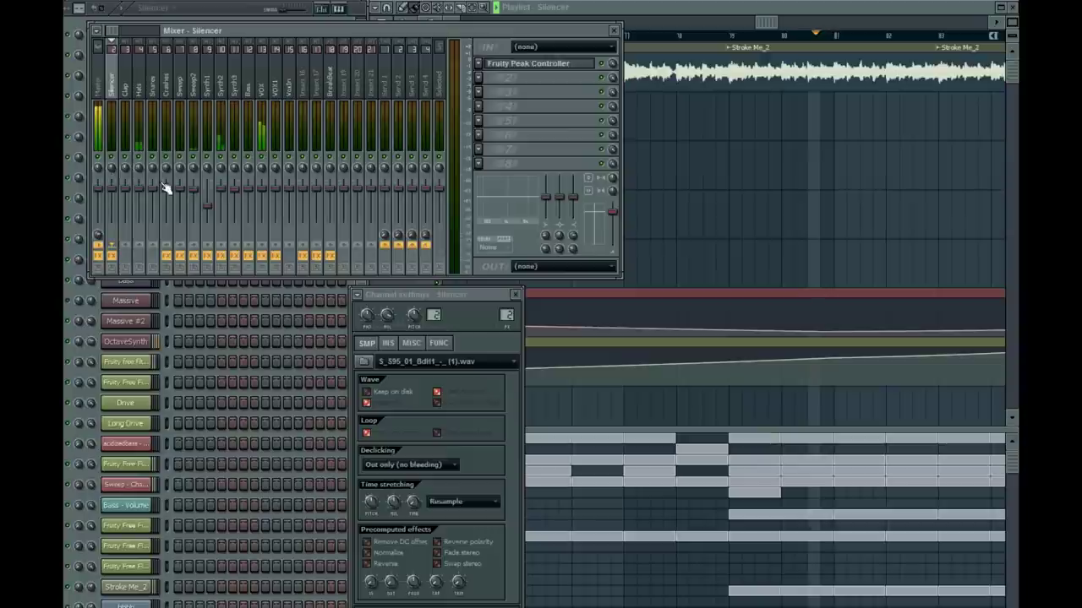
pyautogui.click(614, 31)
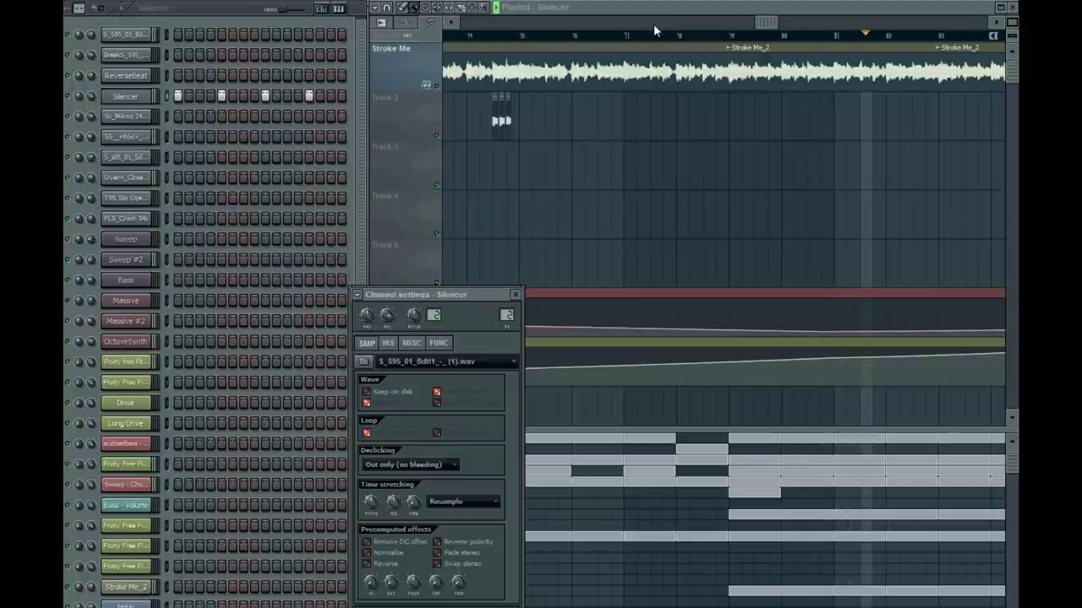
pyautogui.moveTo(767, 23); pyautogui.dragTo(784, 24)
# - Show the Beeps pattern's OctaveSynth notes in the piano roll and its Massive synth with the ACIDSTAGE preset
pyautogui.click(415, 595)
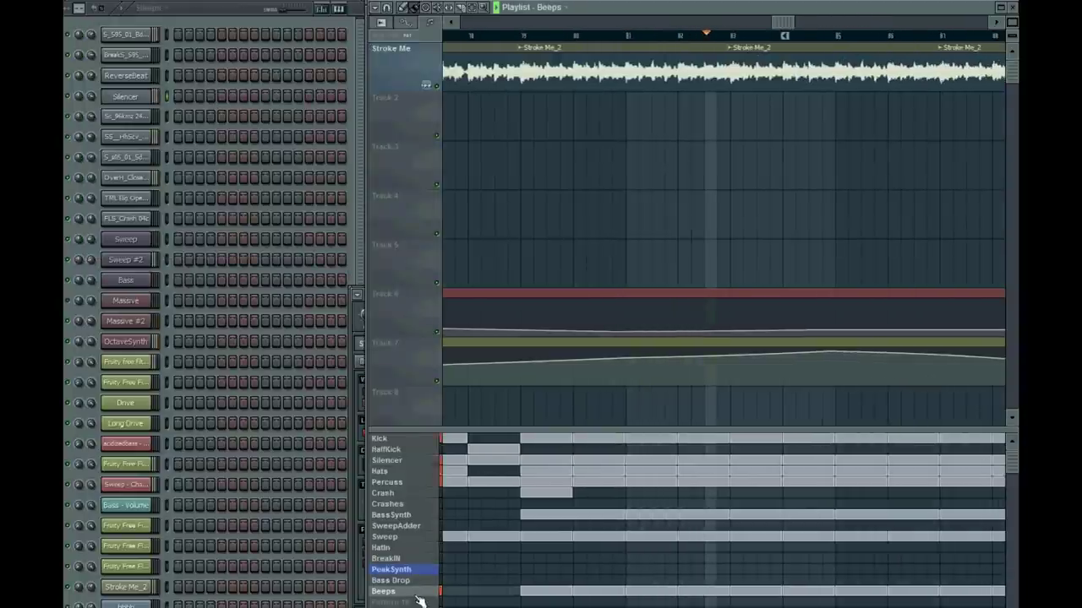
pyautogui.click(125, 345)
pyautogui.rightClick(126, 344)
pyautogui.click(177, 344)
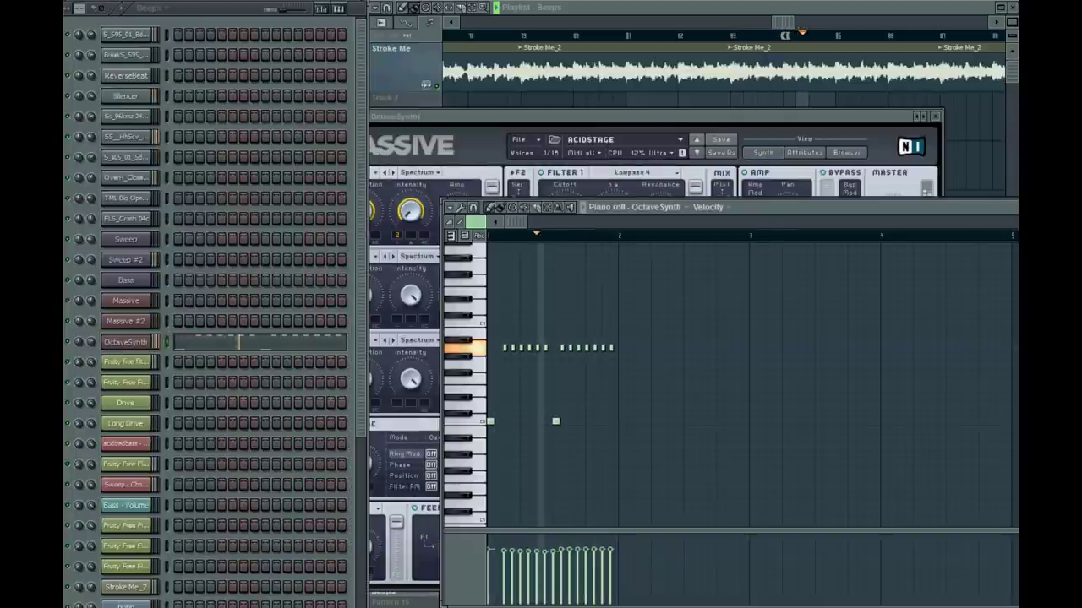
pyautogui.click(868, 187)
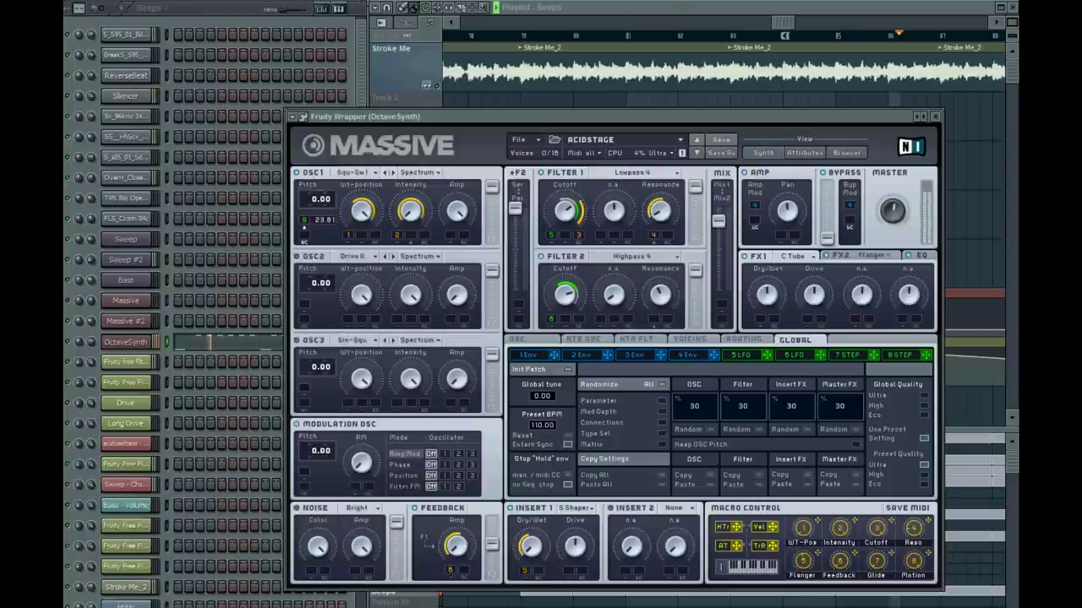
# - Examine the Fruity Parametric EQ 2 and Maximus on the Synth2 mixer track, moving Maximus clear of the other windows
pyautogui.press('F9')
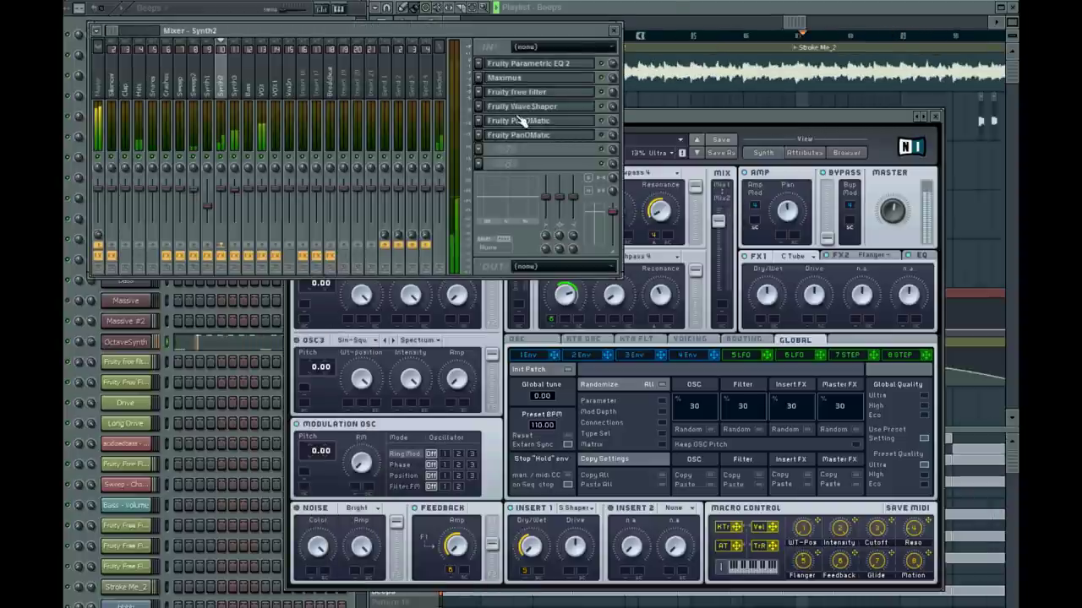
pyautogui.click(522, 67)
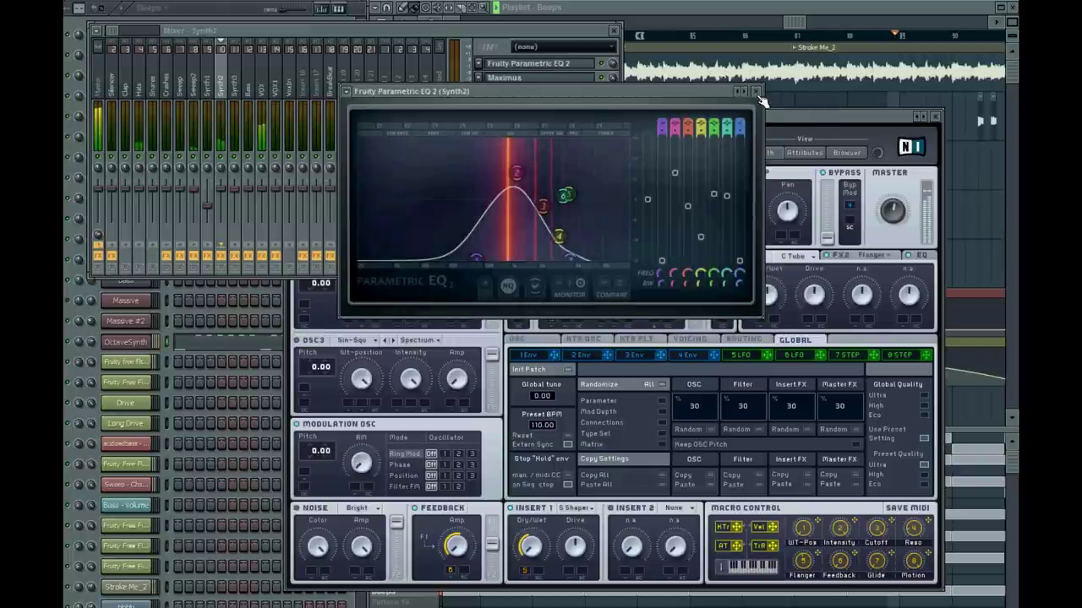
pyautogui.click(537, 79)
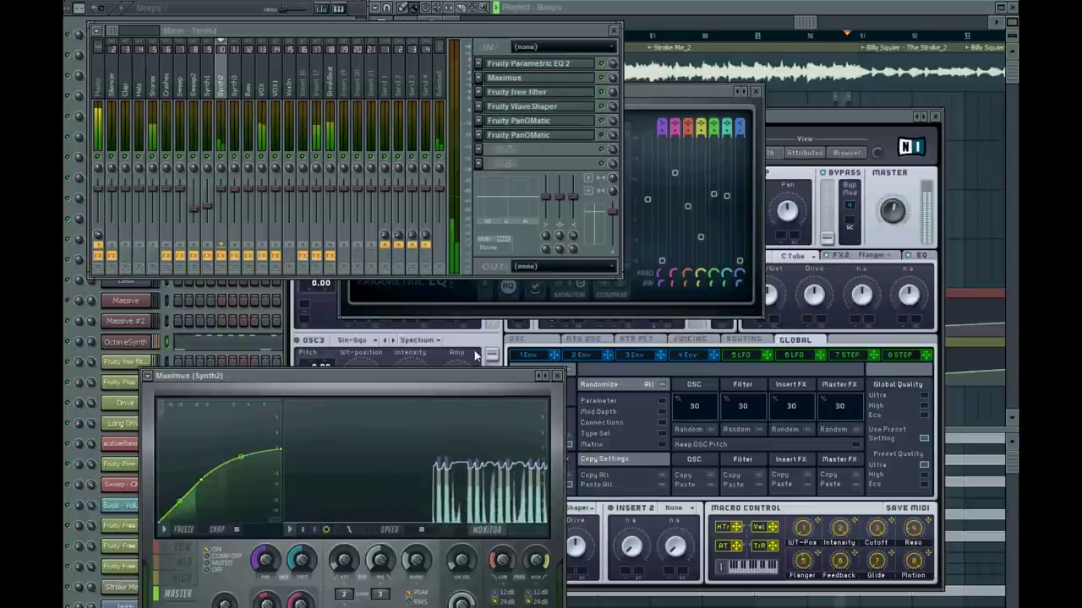
pyautogui.moveTo(439, 380); pyautogui.dragTo(355, 361)
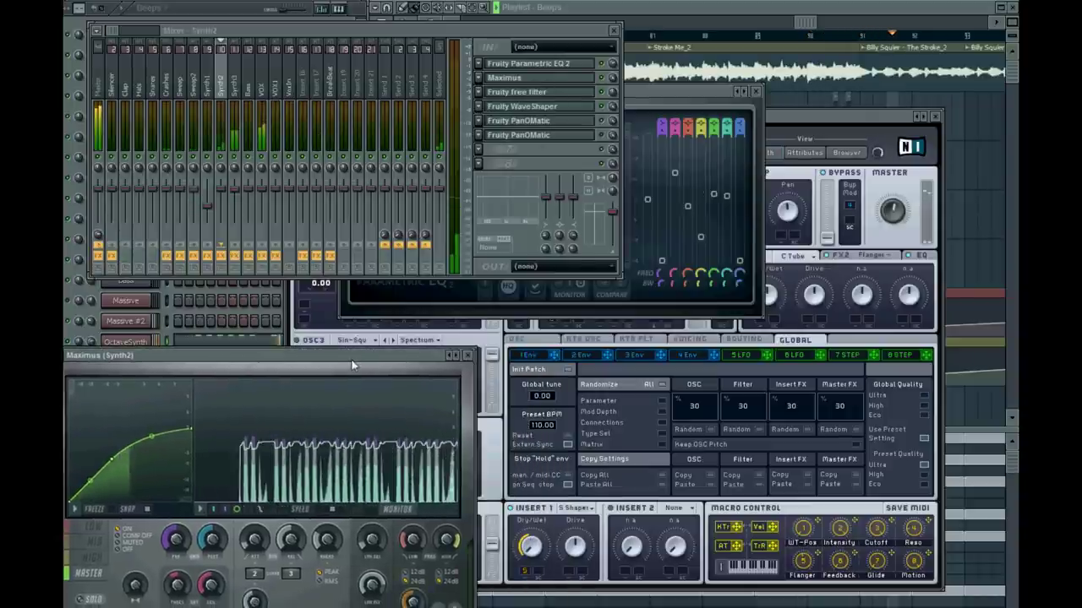
# - Follow the playlist through the volume automation clips leading into bar 99 and on past bar 102
pyautogui.moveTo(806, 25); pyautogui.dragTo(833, 26)
pyautogui.moveTo(836, 26); pyautogui.dragTo(853, 23)
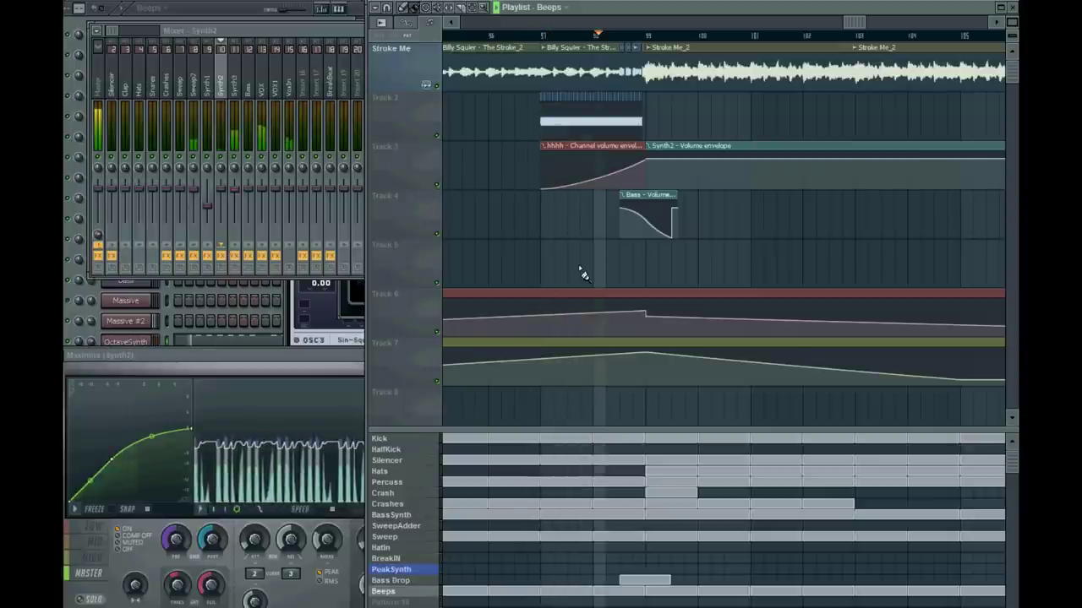
pyautogui.moveTo(857, 28); pyautogui.dragTo(864, 25)
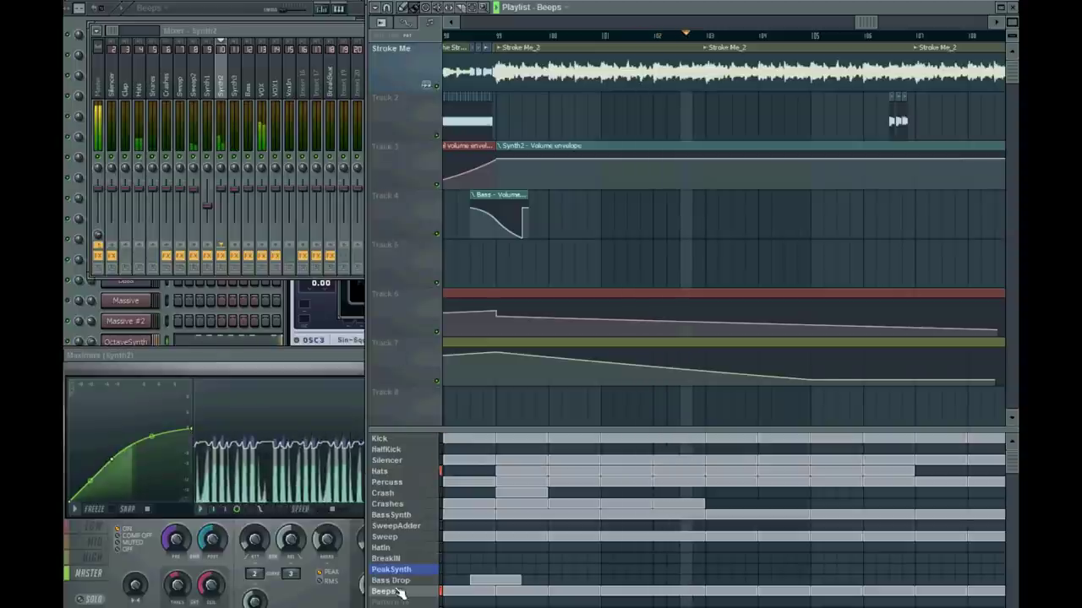
# - Show the BassSynth pattern's Massive #2 synth, and examine the Fruity Parametric EQ 2 on its Synth3 mixer track
pyautogui.click(407, 517)
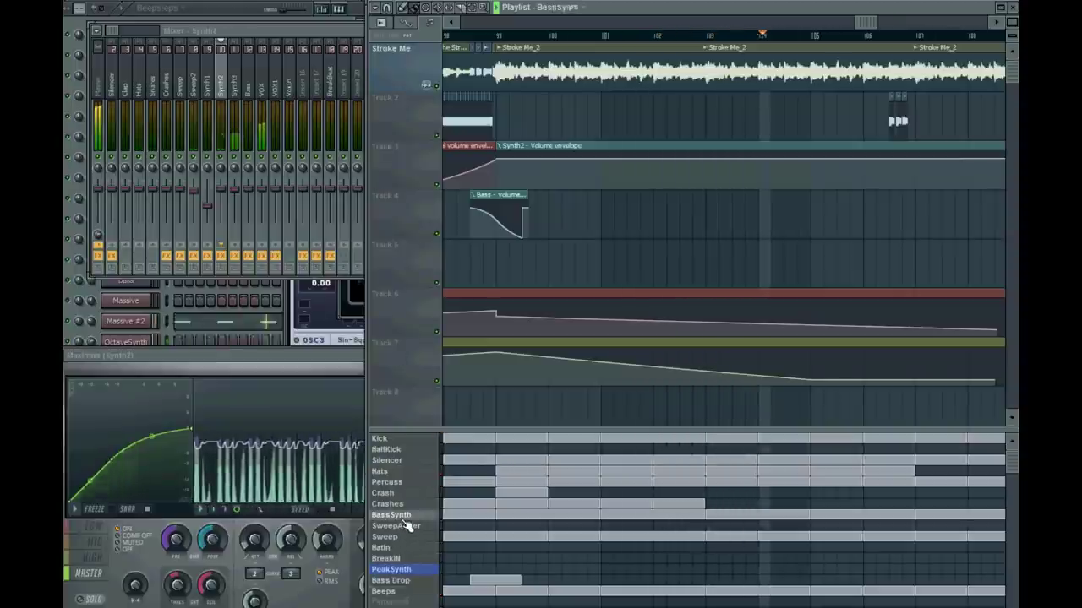
pyautogui.click(128, 322)
pyautogui.press('F9')
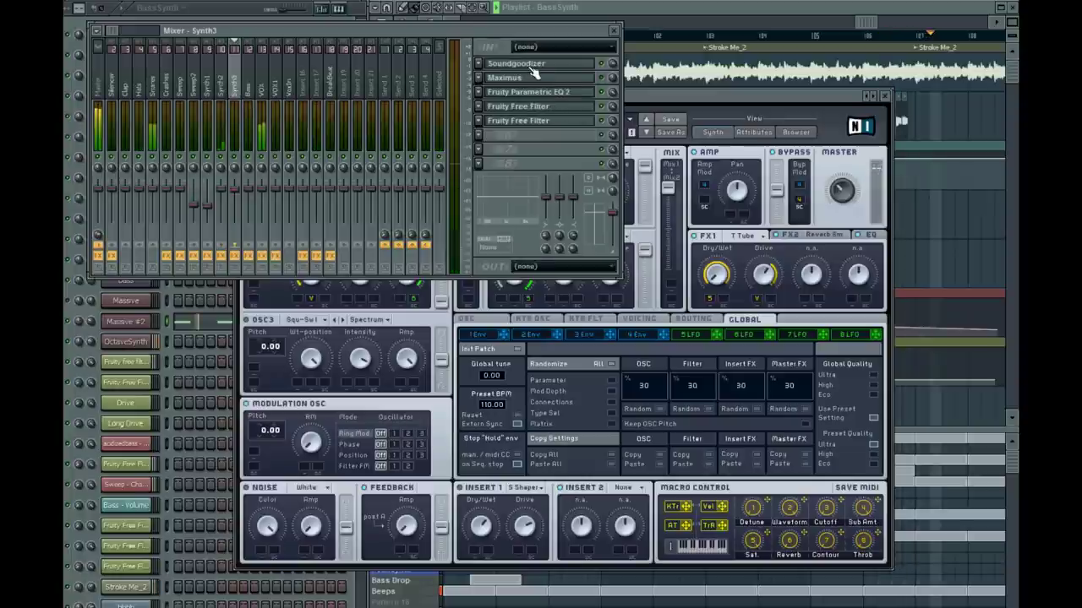
pyautogui.click(539, 93)
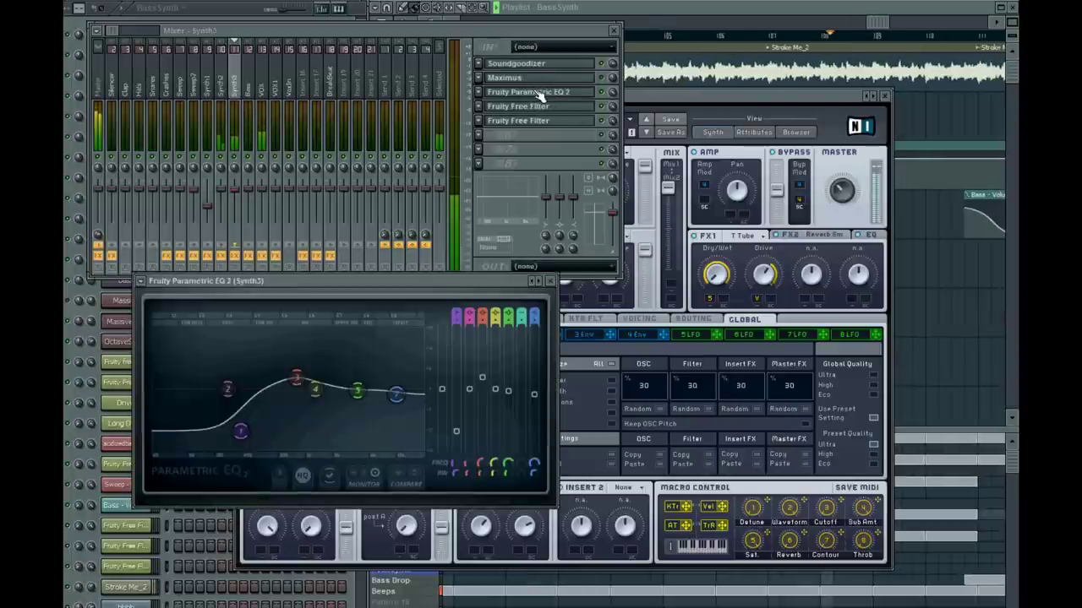
pyautogui.moveTo(390, 287); pyautogui.dragTo(326, 343)
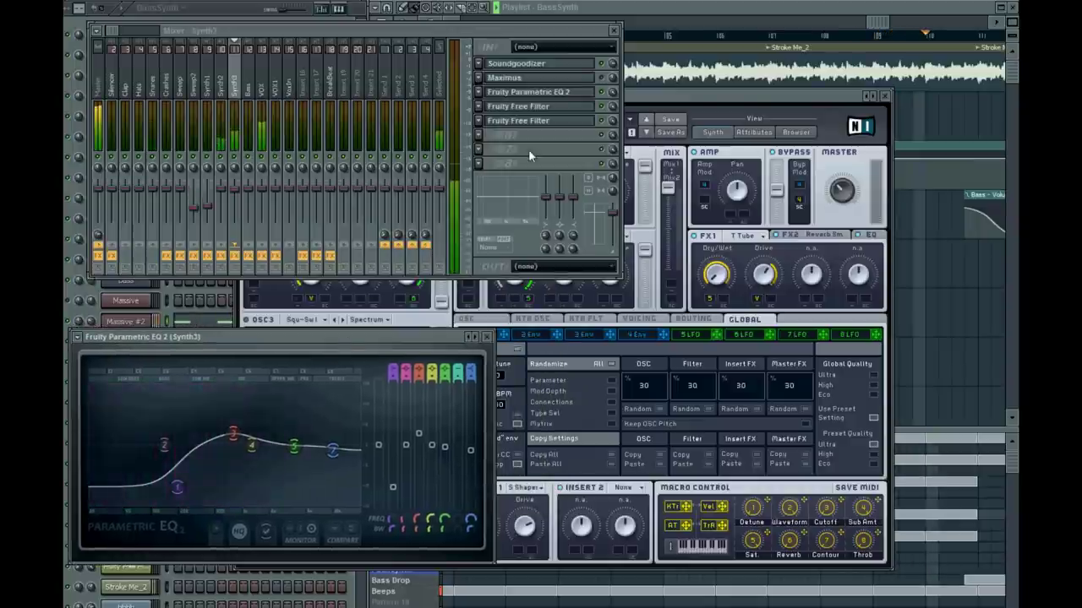
# - Follow the playlist arrangement through bar 111 to the closing section that ends at bar 123
pyautogui.click(890, 25)
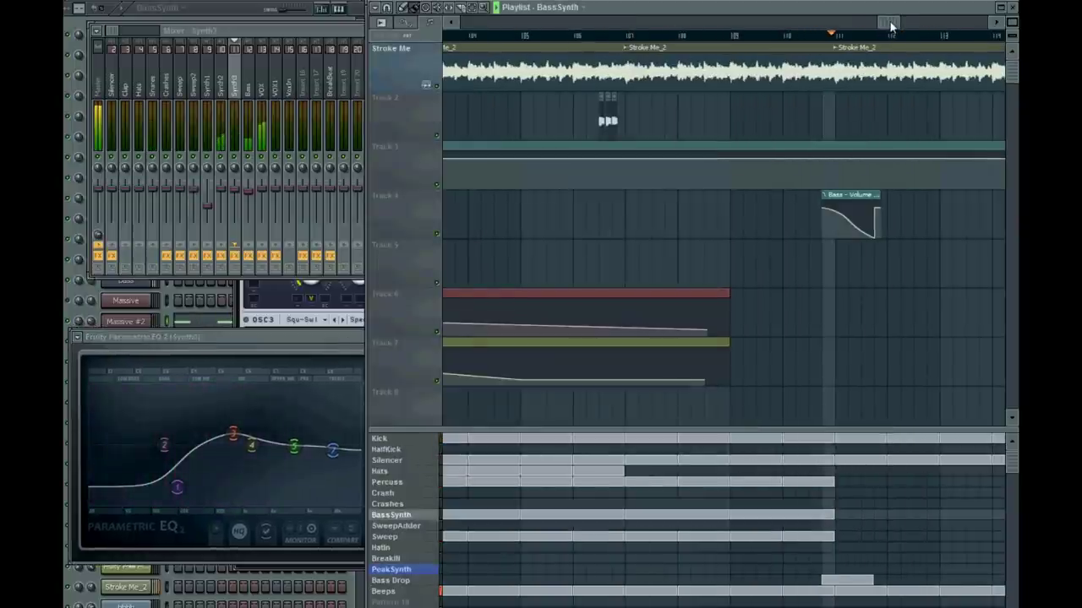
pyautogui.moveTo(891, 24); pyautogui.dragTo(916, 26)
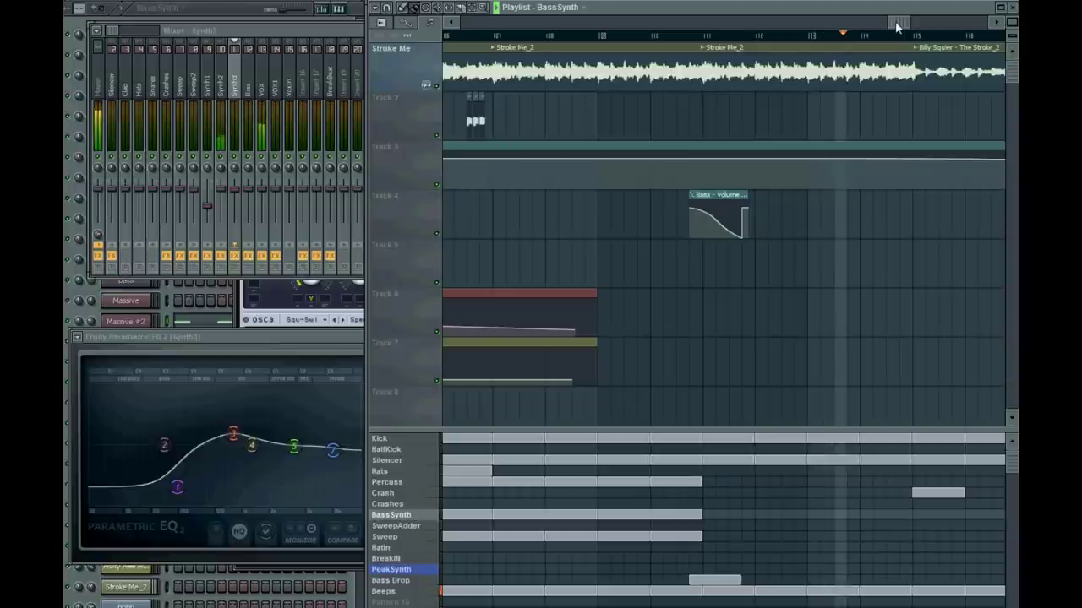
pyautogui.moveTo(898, 26); pyautogui.dragTo(929, 34)
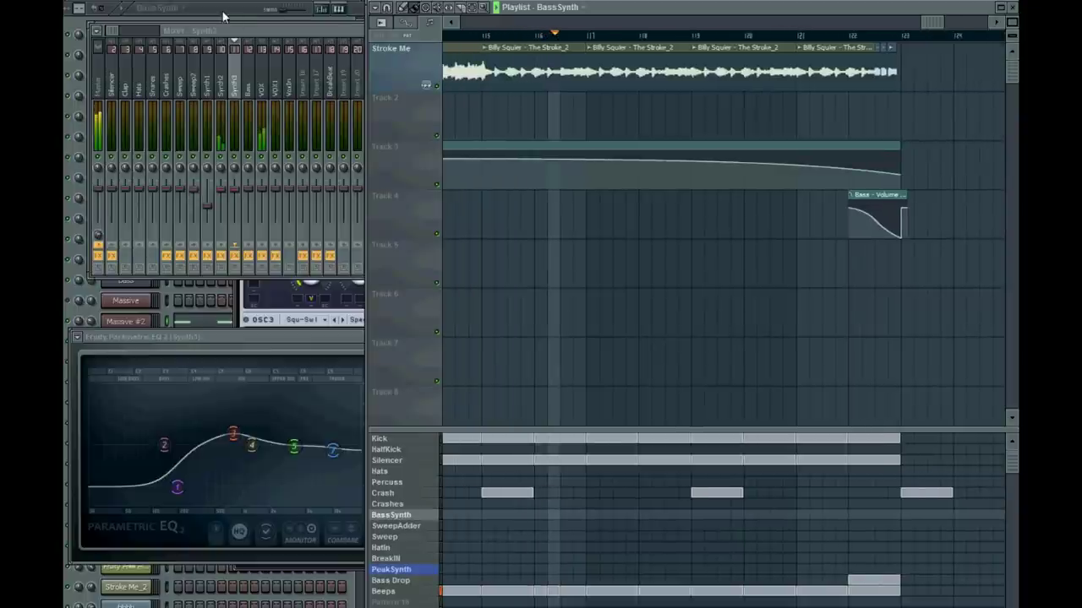
# - Examine the channel settings of the Billy Squier - The Stroke_2 sample, and show the Crash pattern's steps
pyautogui.click(225, 10)
pyautogui.moveTo(360, 185); pyautogui.dragTo(355, 495)
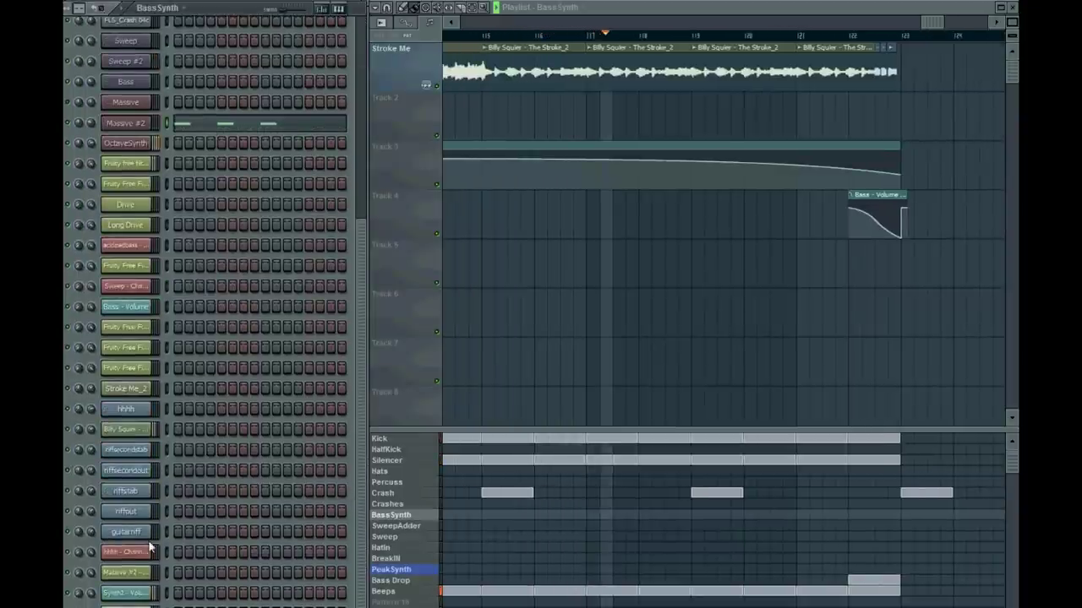
pyautogui.click(125, 432)
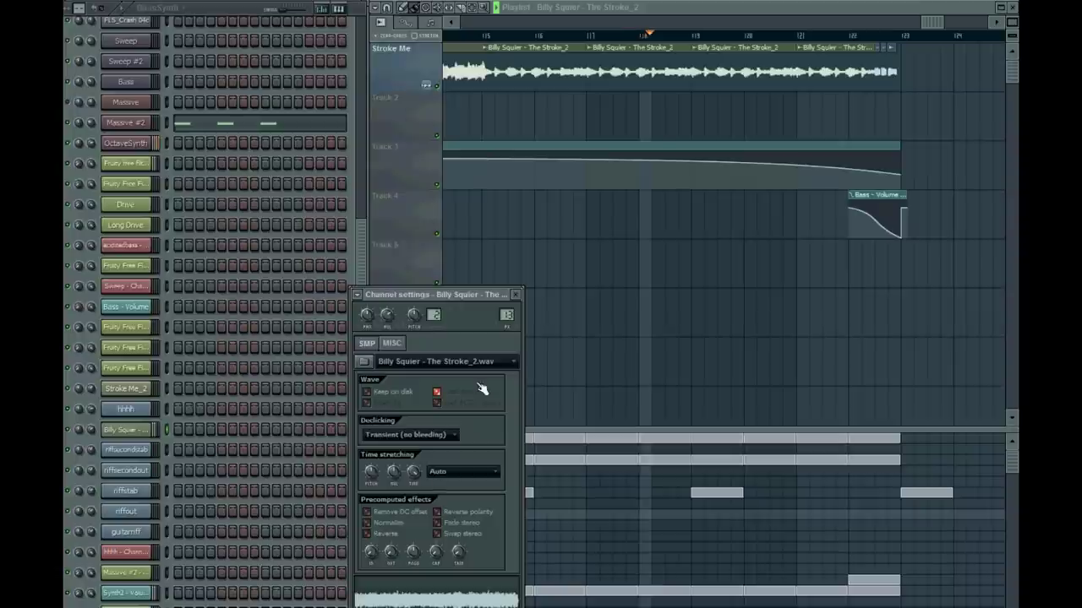
pyautogui.click(515, 295)
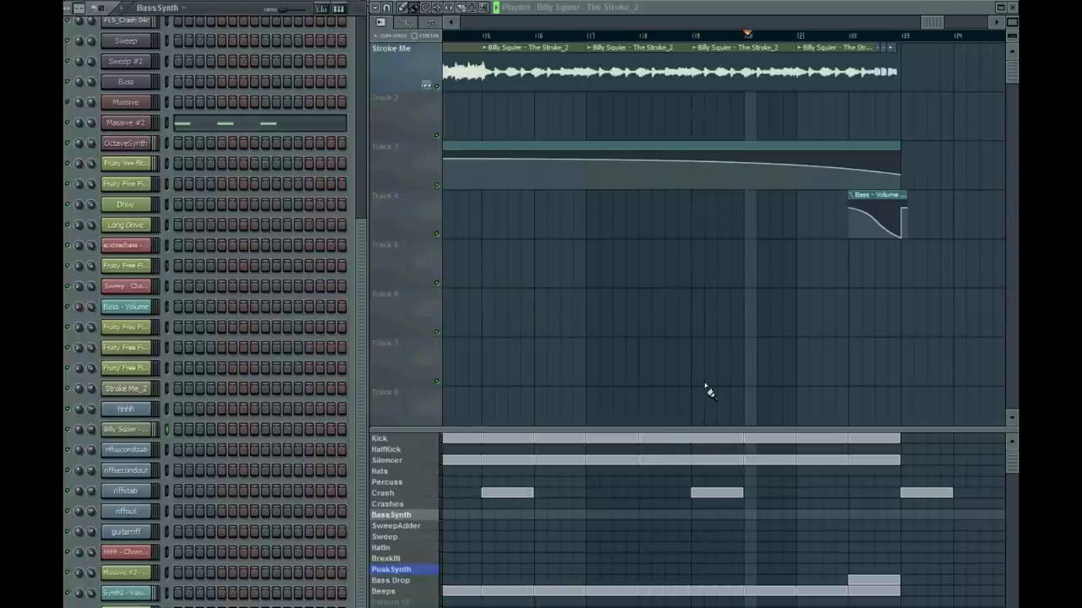
pyautogui.click(417, 496)
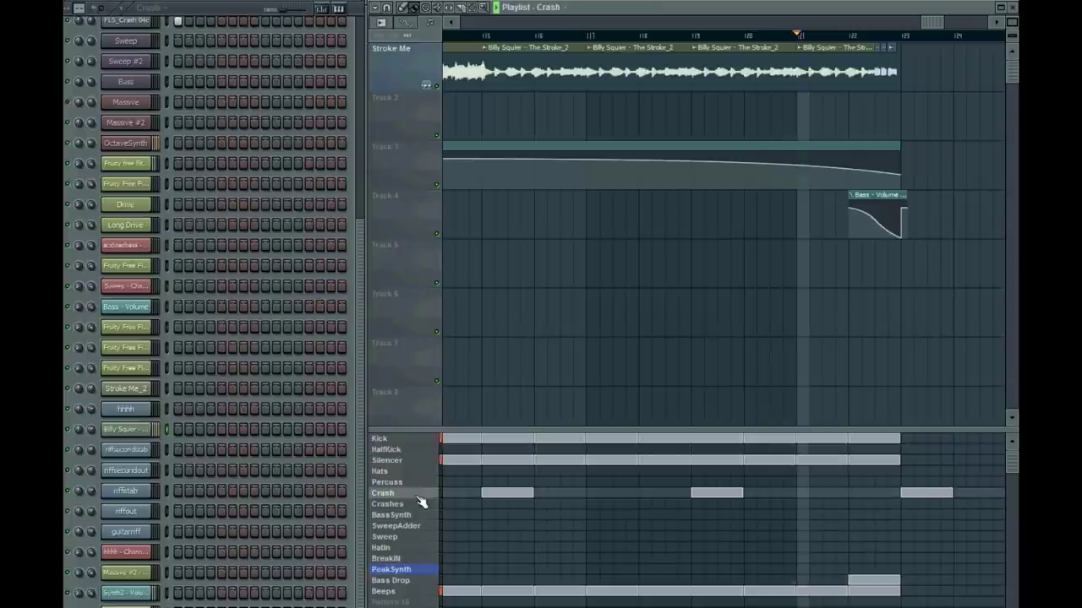
pyautogui.scroll(5, 363, 271)
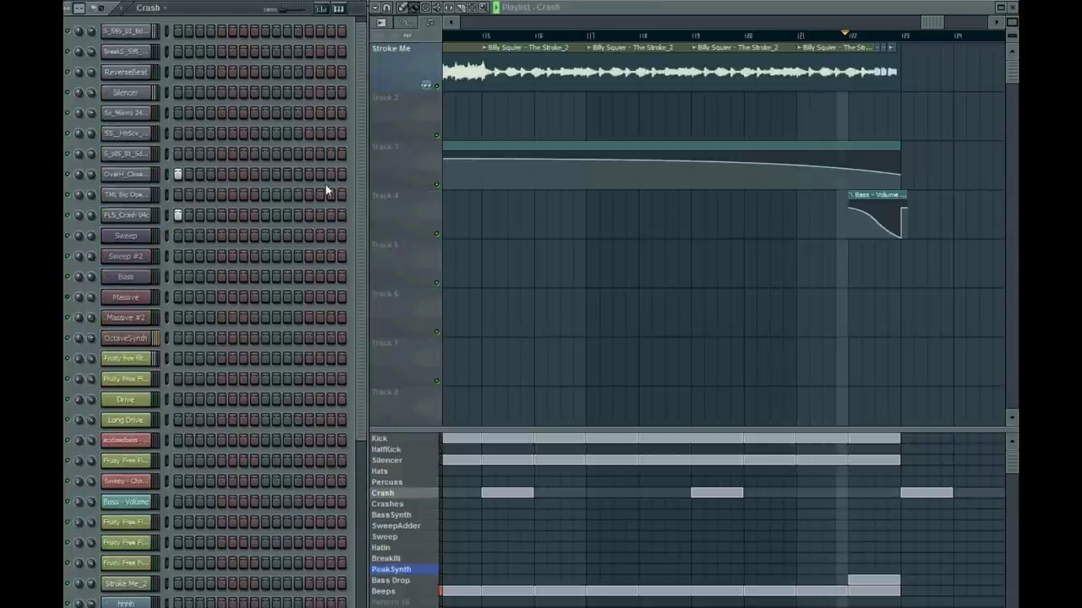